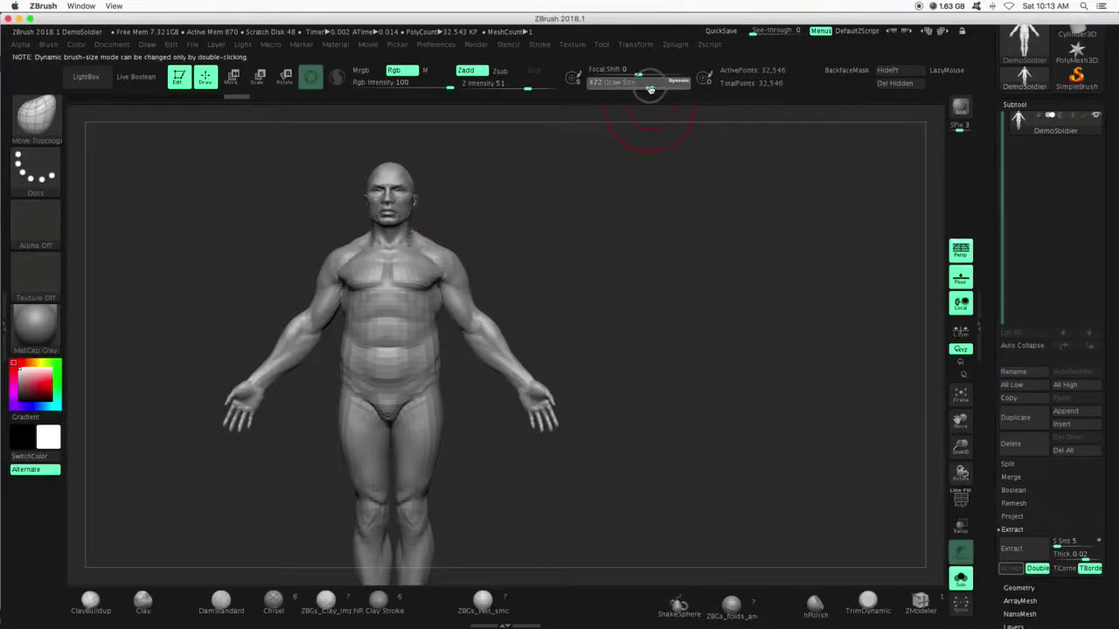
- Mask the soldier's shoulders and upper back with the MaskPen brush at a draw size of 145
{"action": "left_click", "coordinate": [650, 89]}
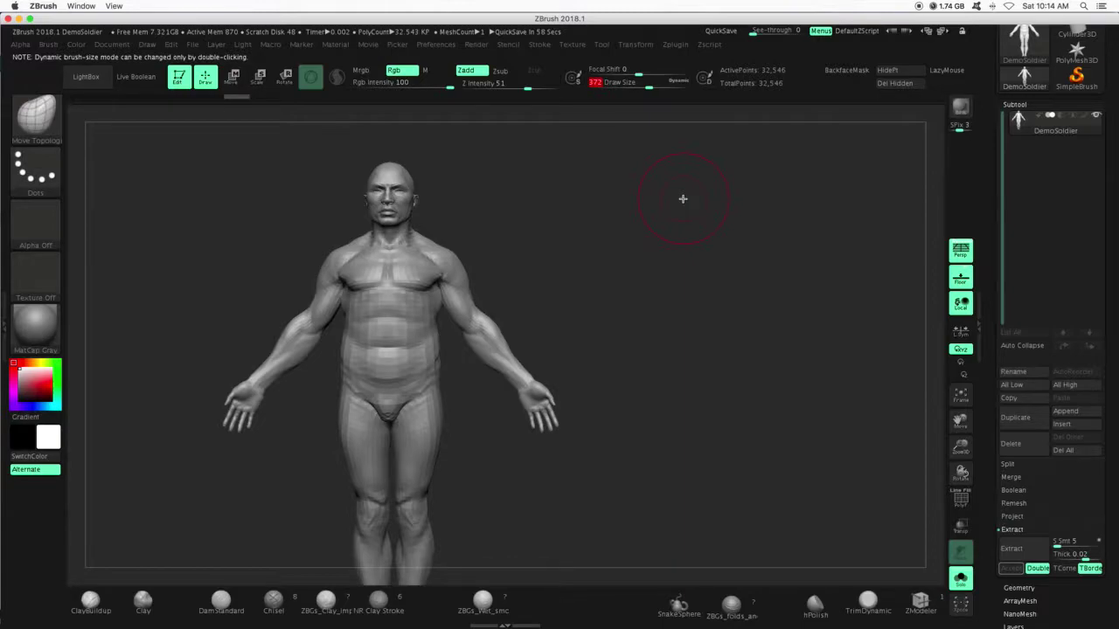
{"action": "left_click_drag", "start_coordinate": [960, 423], "coordinate": [1031, 411]}
{"action": "left_click_drag", "start_coordinate": [961, 446], "coordinate": [962, 468]}
{"action": "left_click_drag", "start_coordinate": [960, 423], "coordinate": [961, 476]}
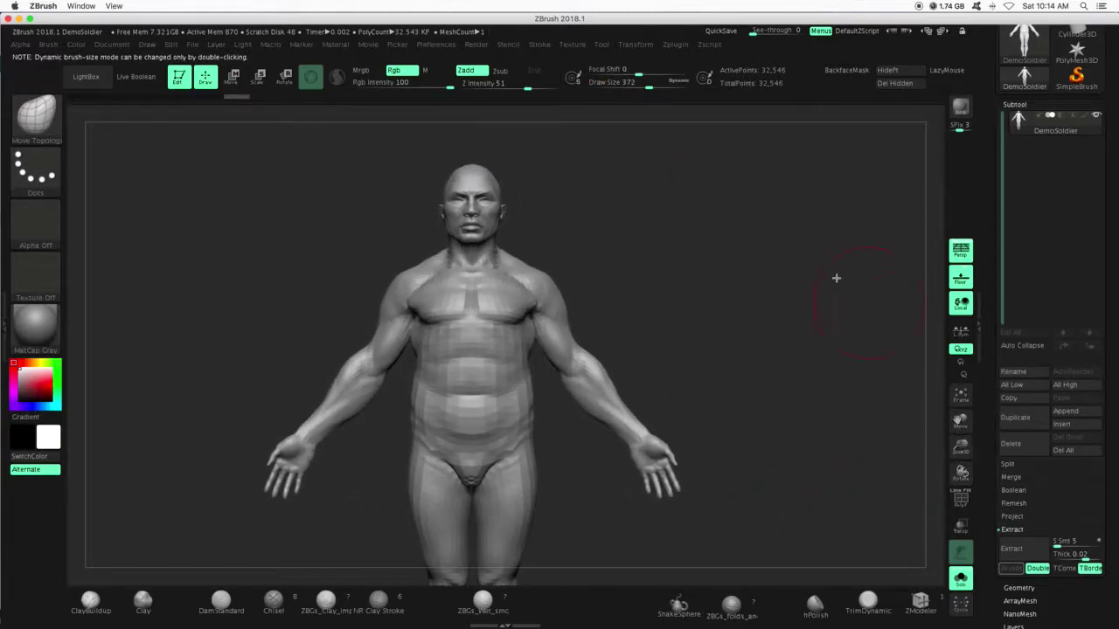
{"action": "left_click_drag", "start_coordinate": [646, 87], "coordinate": [627, 95]}
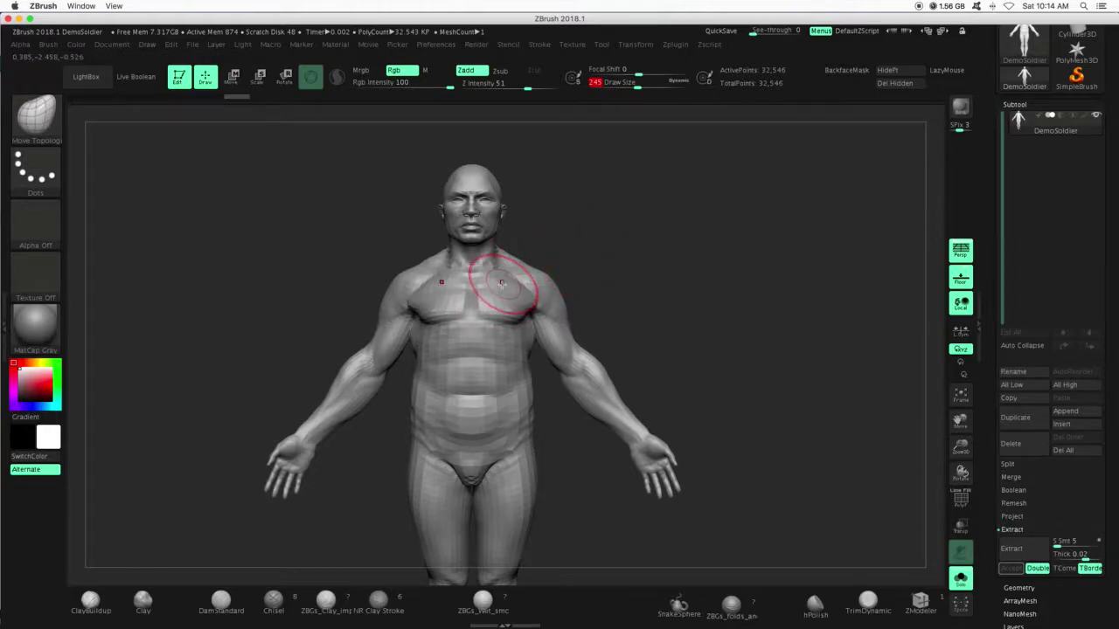
{"action": "left_click_drag", "start_coordinate": [637, 88], "coordinate": [627, 91]}
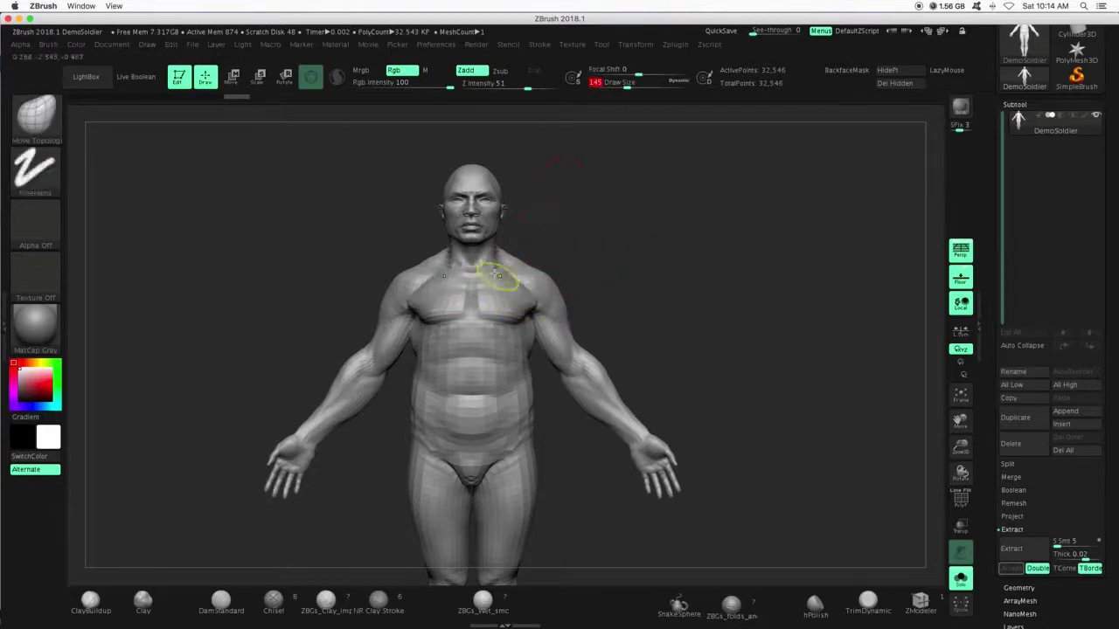
{"action": "key", "text": "ctrl"}
{"action": "left_click_drag", "start_coordinate": [520, 266], "coordinate": [516, 282], "text": "ctrl"}
{"action": "mouse_move", "coordinate": [660, 289]}
{"action": "left_mouse_down"}
{"action": "mouse_move", "coordinate": [580, 279]}
{"action": "mouse_move", "coordinate": [450, 229]}
{"action": "left_mouse_up"}
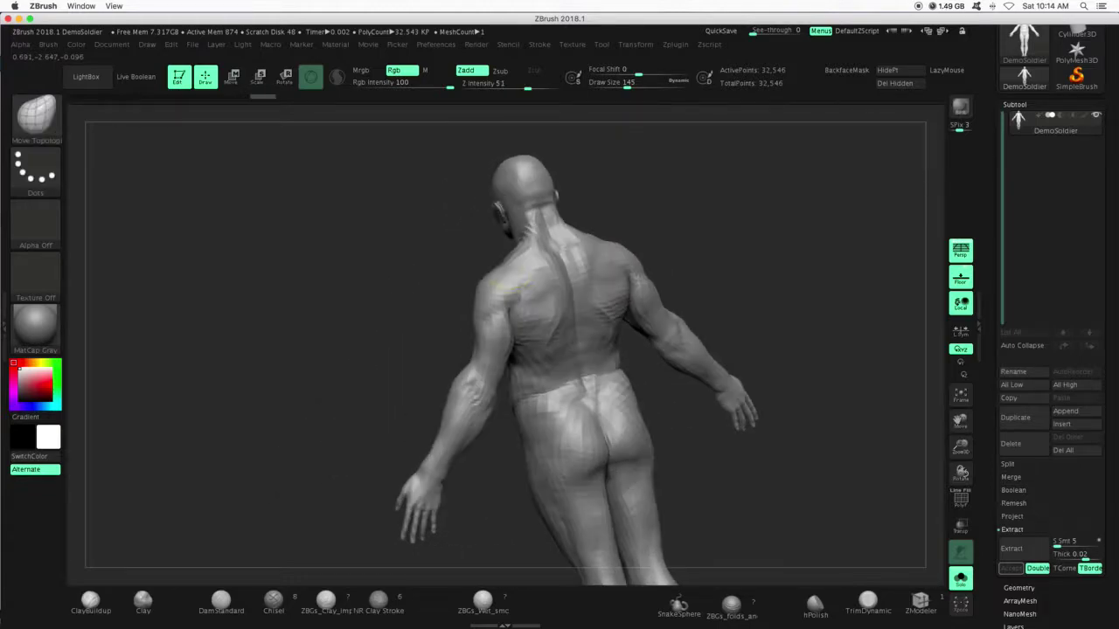
{"action": "mouse_move", "coordinate": [518, 253]}
{"action": "left_mouse_down", "text": "ctrl"}
{"action": "mouse_move", "coordinate": [509, 264]}
{"action": "mouse_move", "coordinate": [542, 274]}
{"action": "mouse_move", "coordinate": [533, 288]}
{"action": "mouse_move", "coordinate": [585, 299]}
{"action": "mouse_move", "coordinate": [569, 321]}
{"action": "mouse_move", "coordinate": [567, 307]}
{"action": "left_mouse_up", "text": "ctrl"}
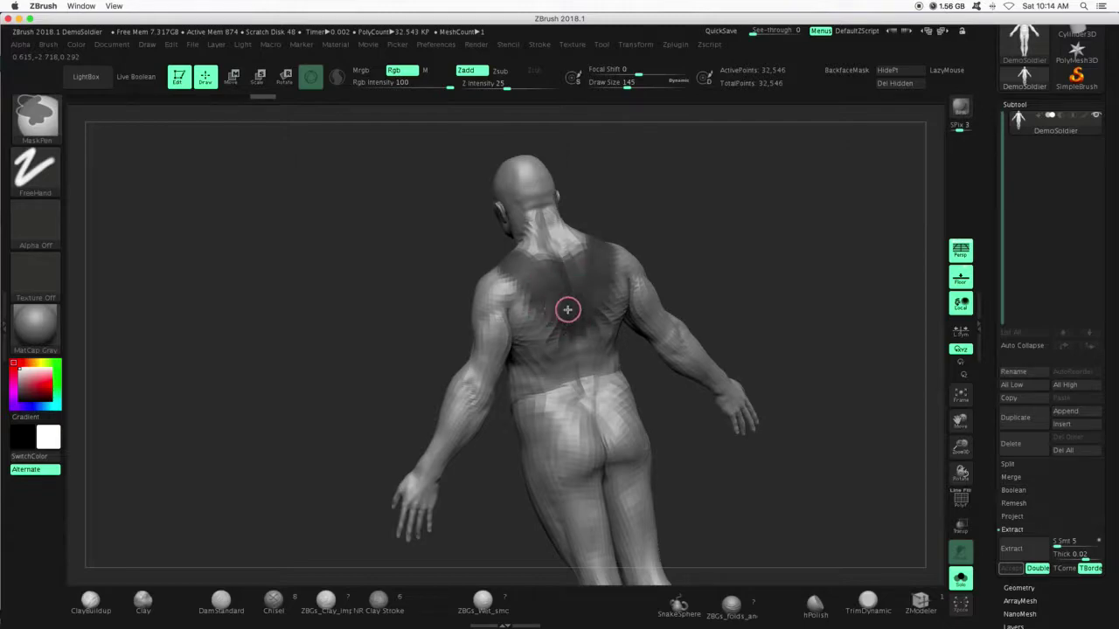
{"action": "mouse_move", "coordinate": [714, 262]}
{"action": "left_mouse_down"}
{"action": "mouse_move", "coordinate": [634, 278]}
{"action": "mouse_move", "coordinate": [715, 283]}
{"action": "left_mouse_up"}
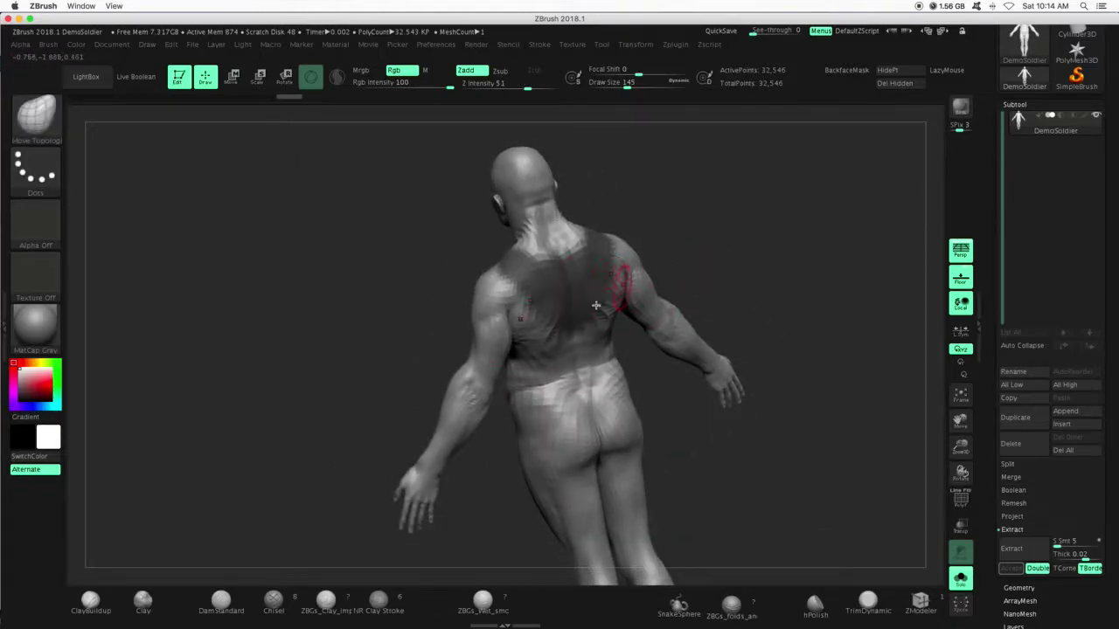
{"action": "key", "text": "ctrl+z"}
{"action": "key", "text": "ctrl+shift+z"}
- Extract the masked shoulder and back area into a new subtool with Thick 0.02 and S Smt 5
{"action": "left_click_drag", "start_coordinate": [709, 242], "coordinate": [735, 371]}
{"action": "left_click_drag", "start_coordinate": [961, 448], "coordinate": [893, 437]}
{"action": "left_click_drag", "start_coordinate": [749, 345], "coordinate": [699, 341], "text": "shift"}
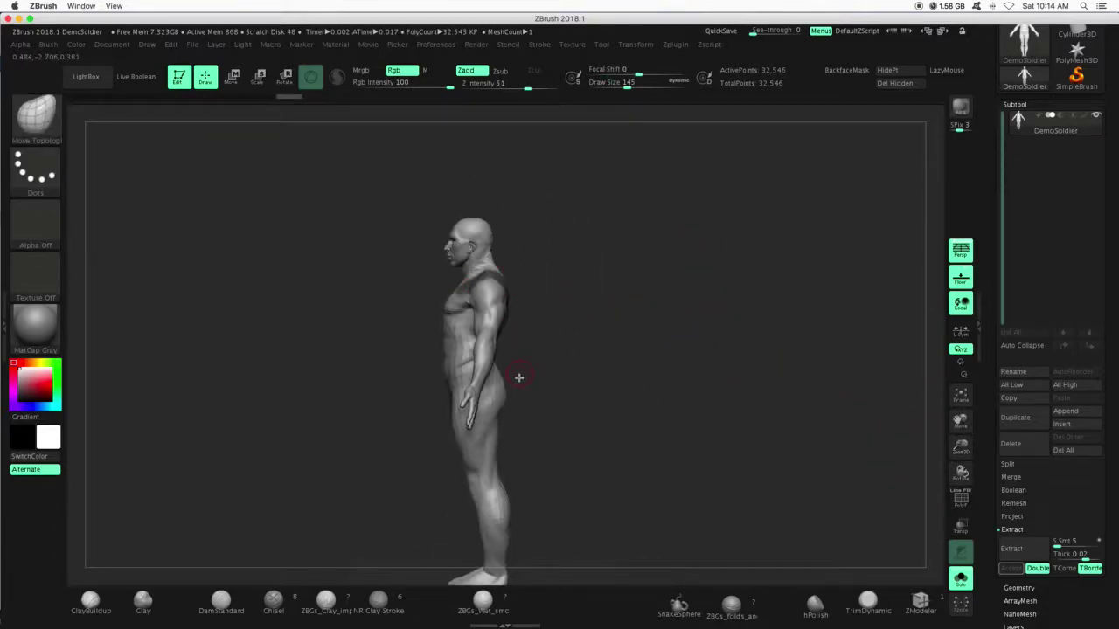
{"action": "left_click_drag", "start_coordinate": [617, 451], "coordinate": [528, 335], "text": "shift"}
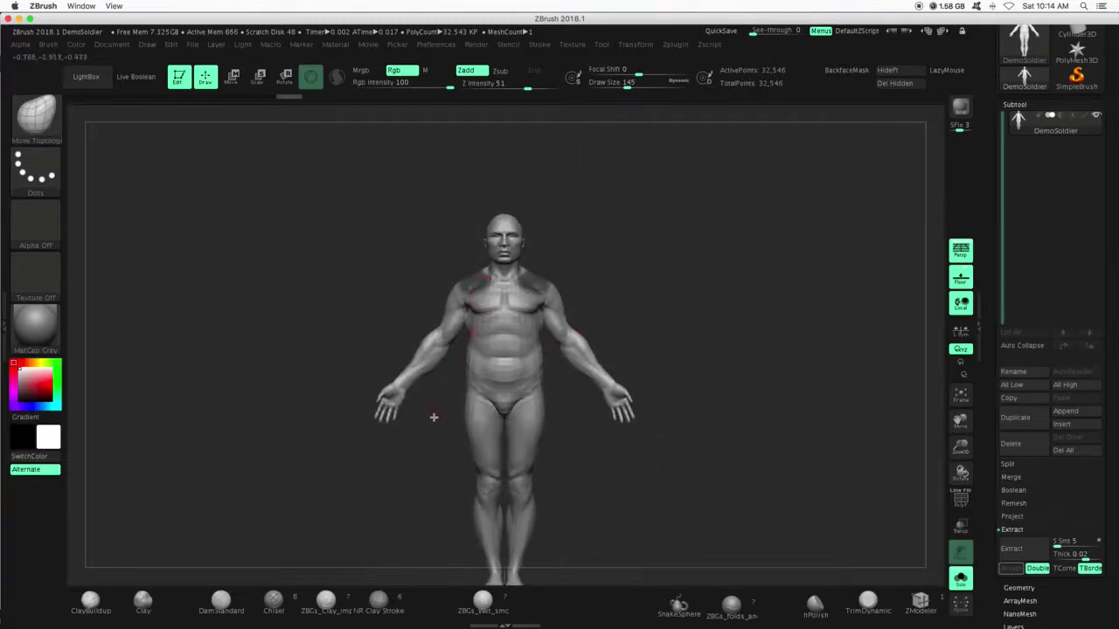
{"action": "left_click_drag", "start_coordinate": [694, 456], "coordinate": [666, 478]}
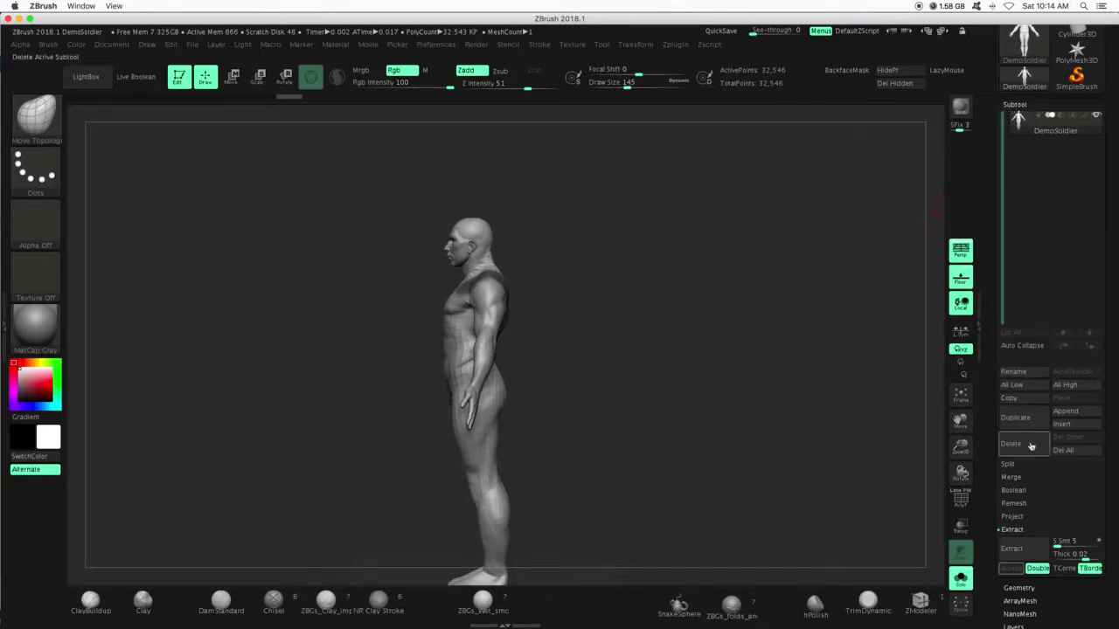
{"action": "left_click", "coordinate": [1027, 551]}
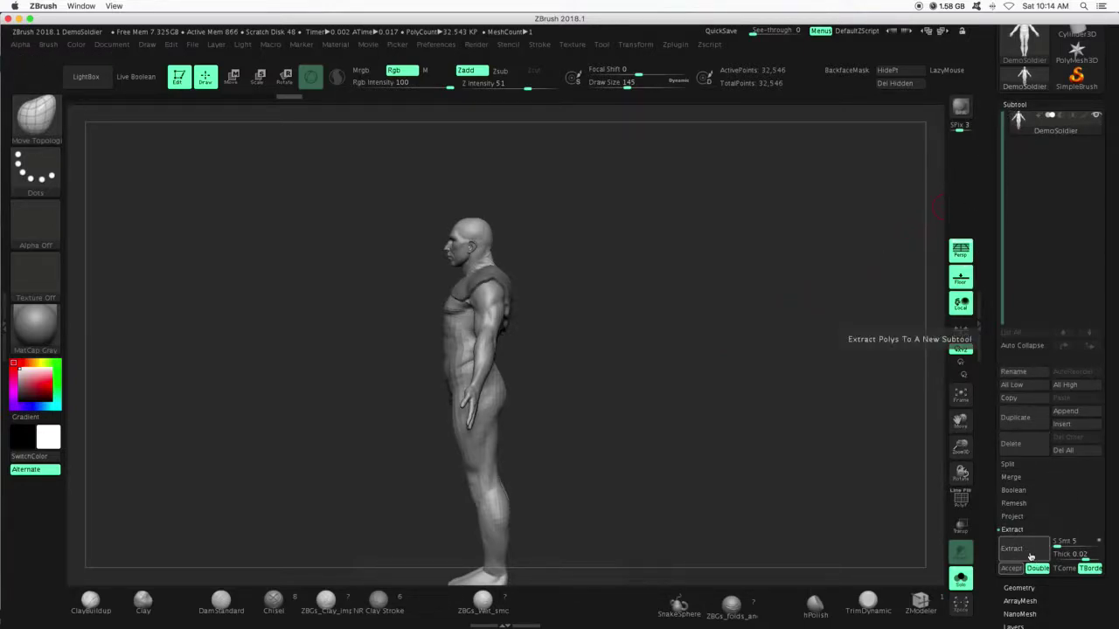
{"action": "mouse_move", "coordinate": [795, 445]}
{"action": "left_mouse_down"}
{"action": "mouse_move", "coordinate": [777, 446]}
{"action": "mouse_move", "coordinate": [792, 448]}
{"action": "left_mouse_up"}
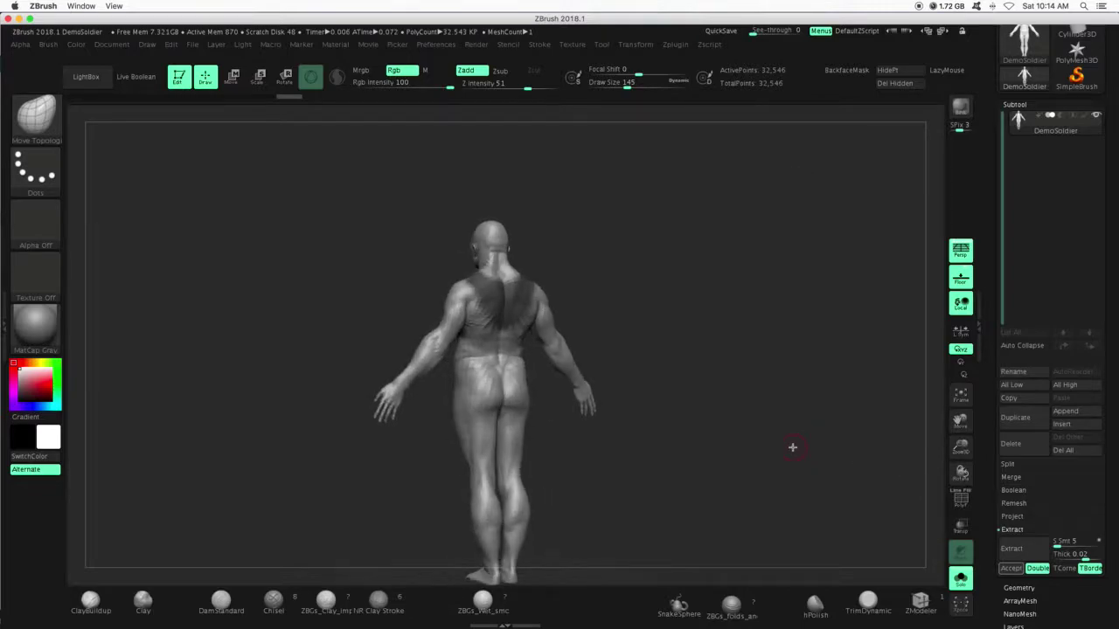
{"action": "left_click", "coordinate": [1022, 547]}
{"action": "left_click", "coordinate": [1011, 568]}
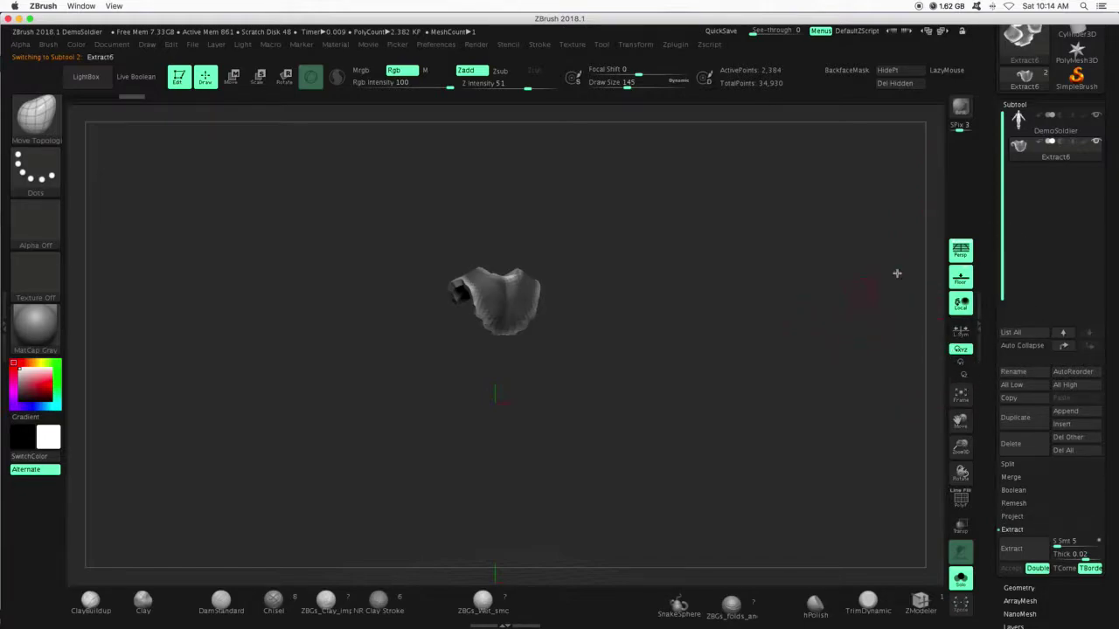
- Turn off Solo so the body shows with the extracted piece, and display the piece's PolyFrame
{"action": "left_click_drag", "start_coordinate": [748, 384], "coordinate": [767, 399]}
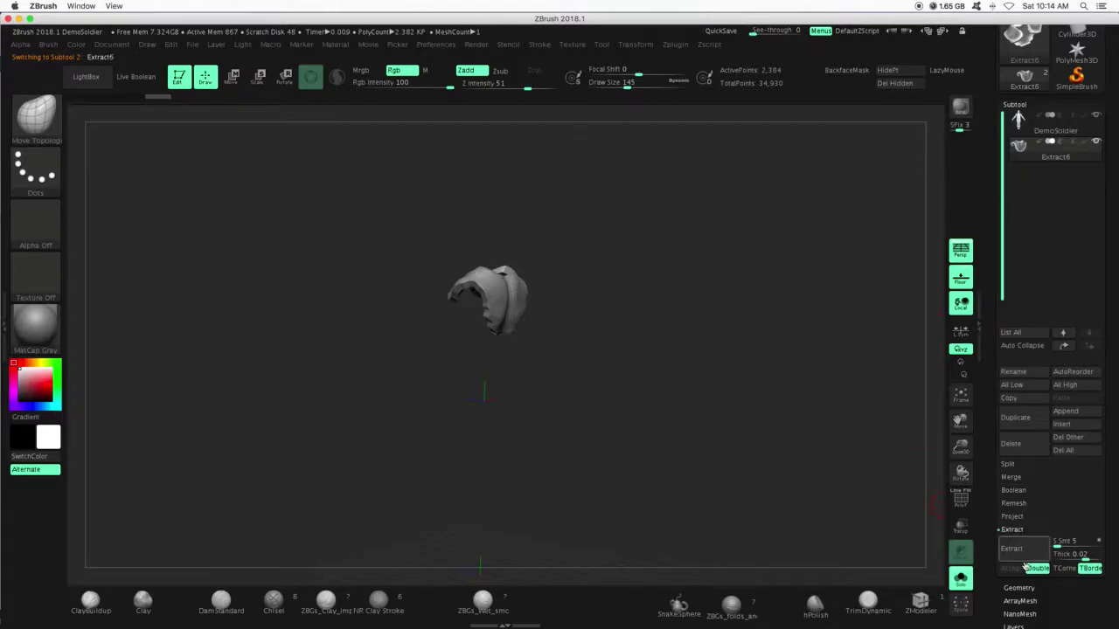
{"action": "left_click_drag", "start_coordinate": [747, 398], "coordinate": [798, 416]}
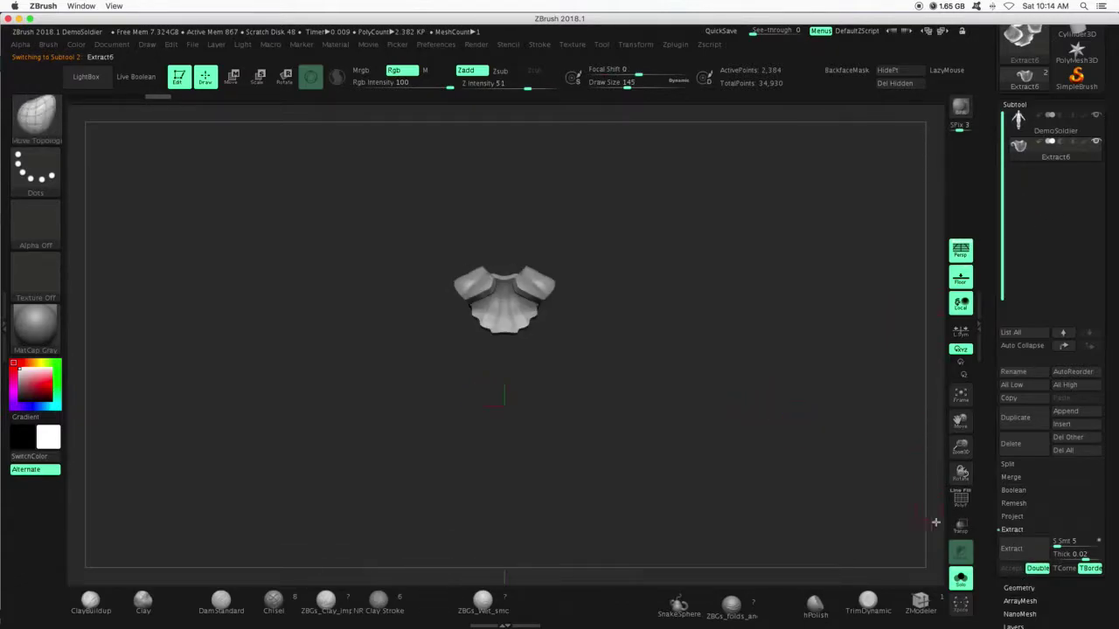
{"action": "left_click", "coordinate": [960, 578]}
{"action": "left_click_drag", "start_coordinate": [831, 477], "coordinate": [762, 478]}
{"action": "left_click_drag", "start_coordinate": [960, 447], "coordinate": [981, 352]}
{"action": "left_click", "coordinate": [1032, 105]}
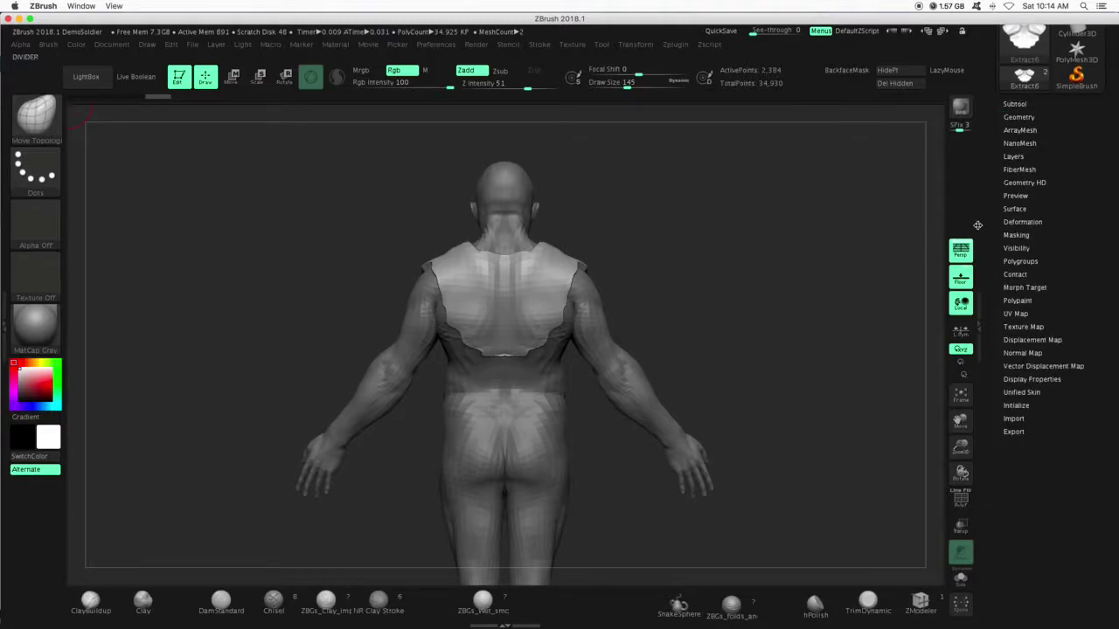
{"action": "left_click", "coordinate": [961, 500]}
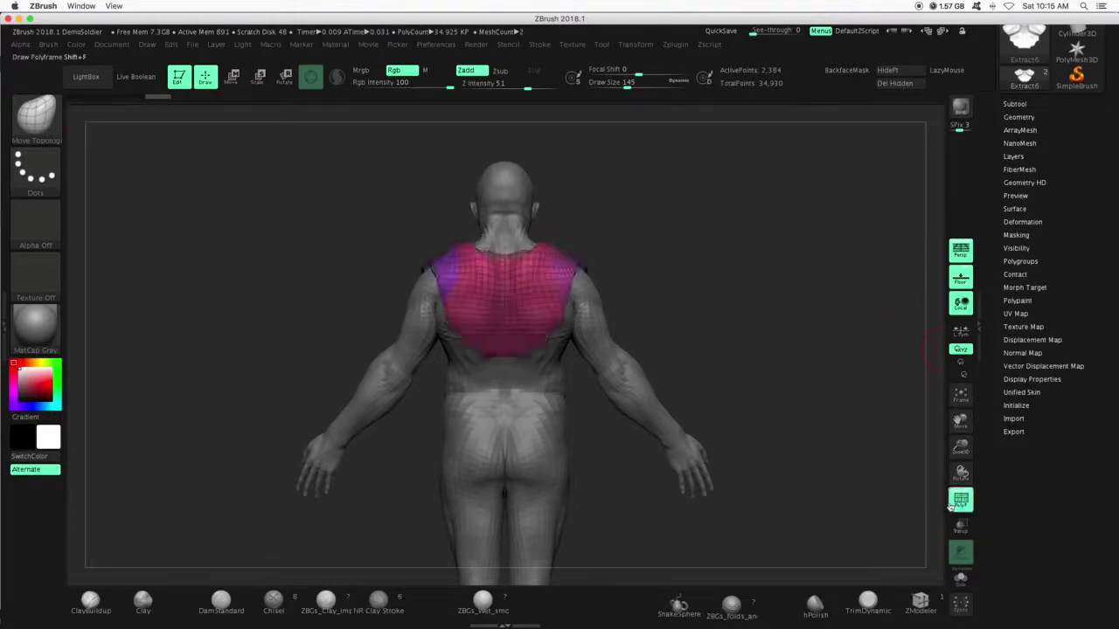
- ZRemesh the extracted piece with KeepGroups on and a target polygons count of 0.1, and inspect it in isolation
{"action": "left_click", "coordinate": [1018, 116]}
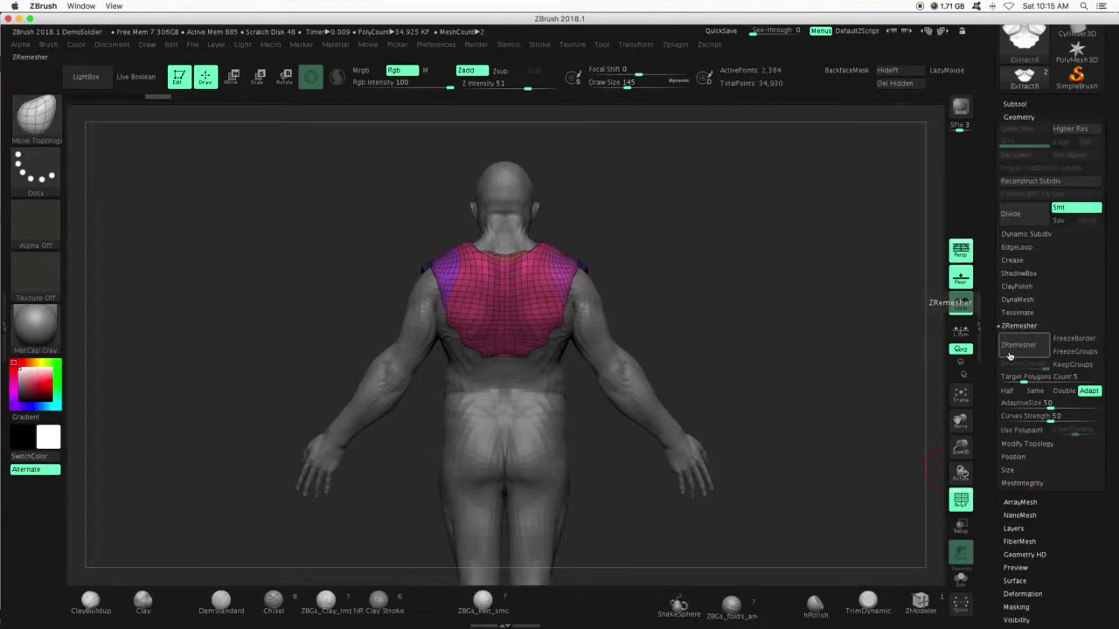
{"action": "left_click", "coordinate": [1074, 365]}
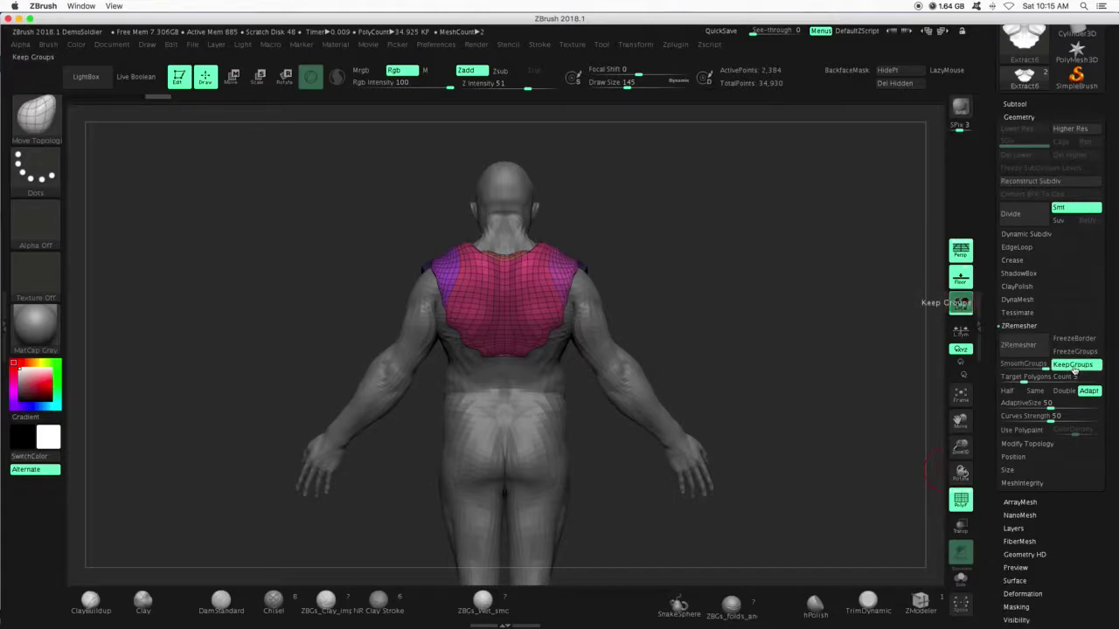
{"action": "left_click_drag", "start_coordinate": [1023, 381], "coordinate": [993, 383]}
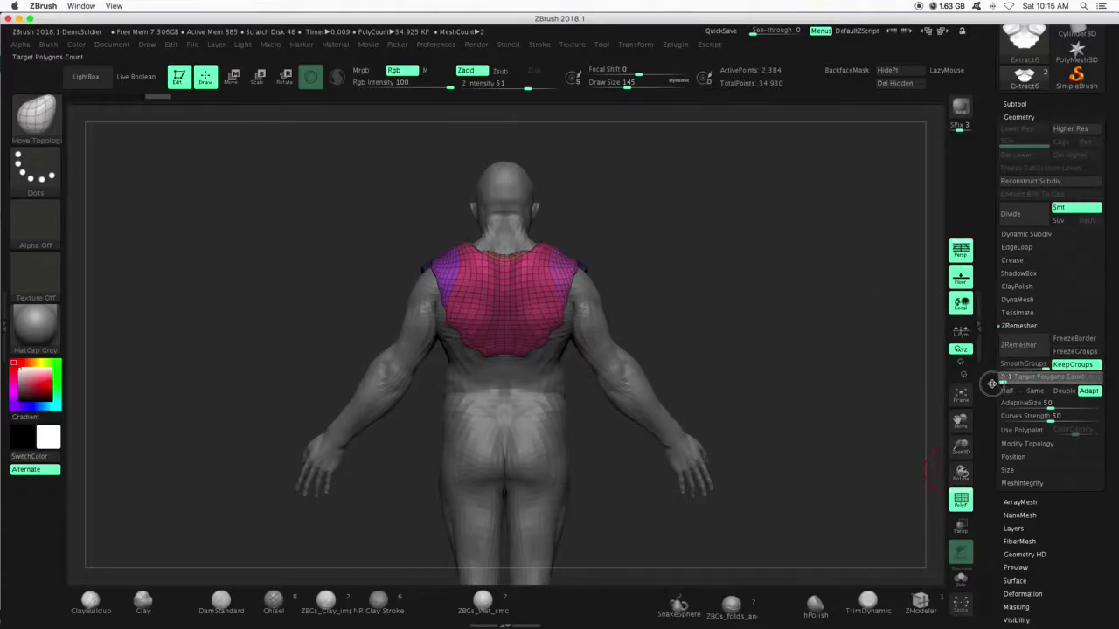
{"action": "left_click", "coordinate": [1023, 377]}
{"action": "key", "text": "Return"}
{"action": "left_click", "coordinate": [1018, 344]}
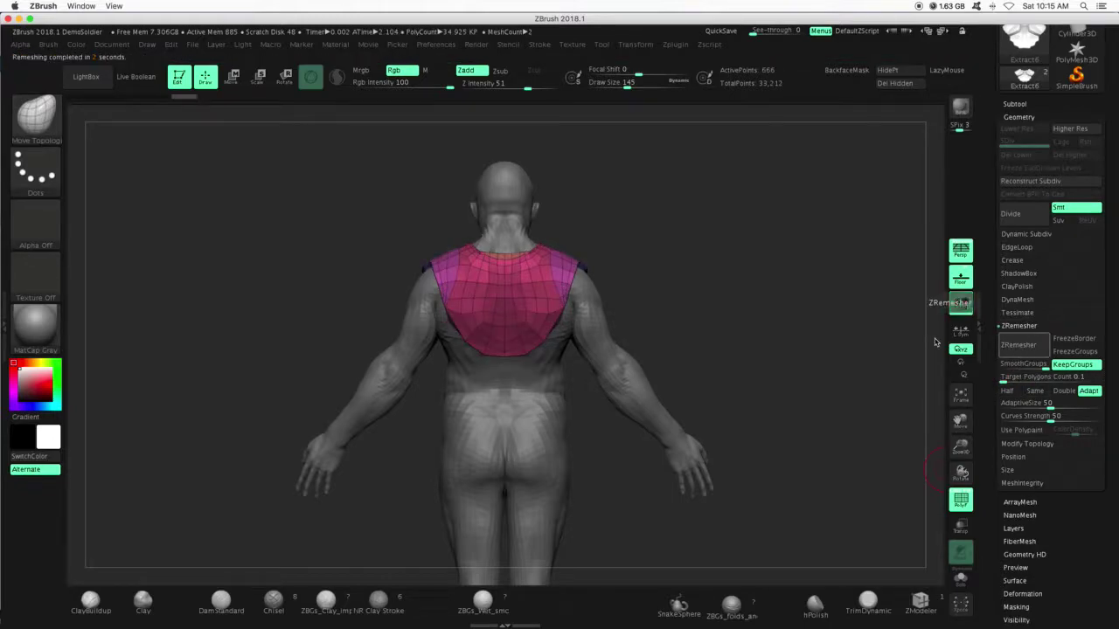
{"action": "left_click_drag", "start_coordinate": [690, 246], "coordinate": [703, 311]}
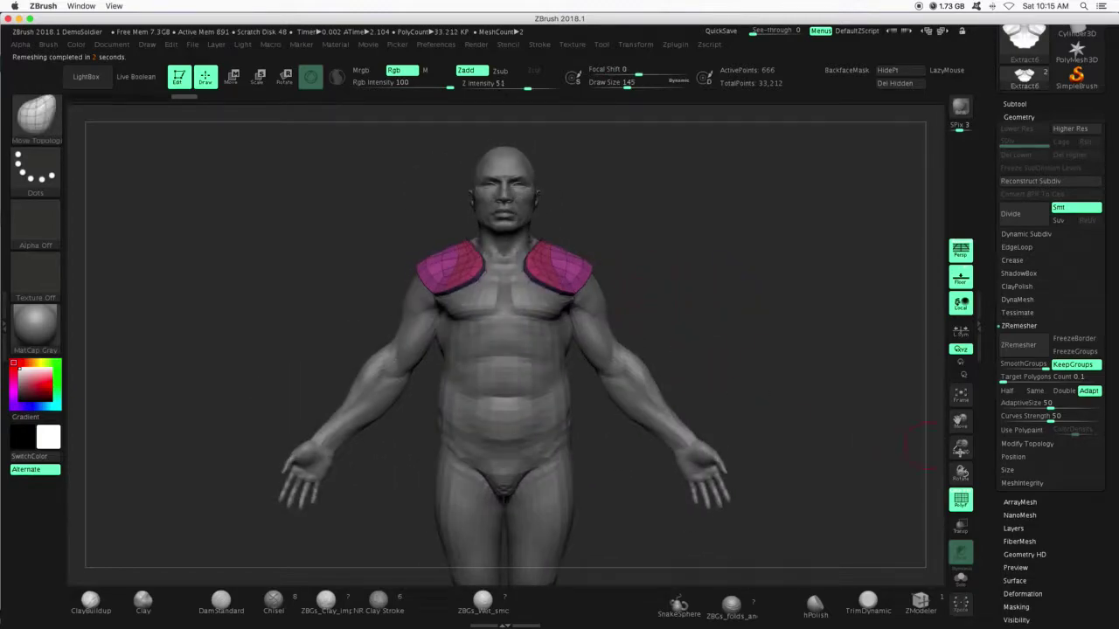
{"action": "left_click", "coordinate": [960, 577]}
{"action": "left_click_drag", "start_coordinate": [817, 402], "coordinate": [808, 472]}
{"action": "left_click", "coordinate": [960, 577]}
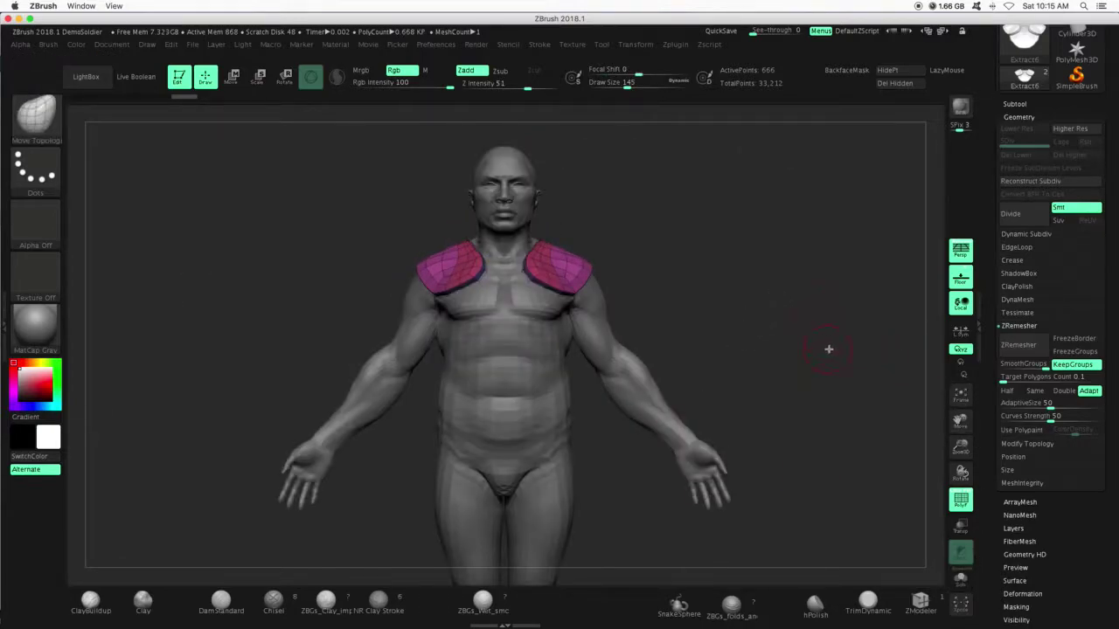
- Pull the lower back edge of the piece out behind the body with Move Topological at a draw size of 460
{"action": "left_click_drag", "start_coordinate": [826, 347], "coordinate": [755, 345]}
{"action": "left_click_drag", "start_coordinate": [627, 87], "coordinate": [655, 87]}
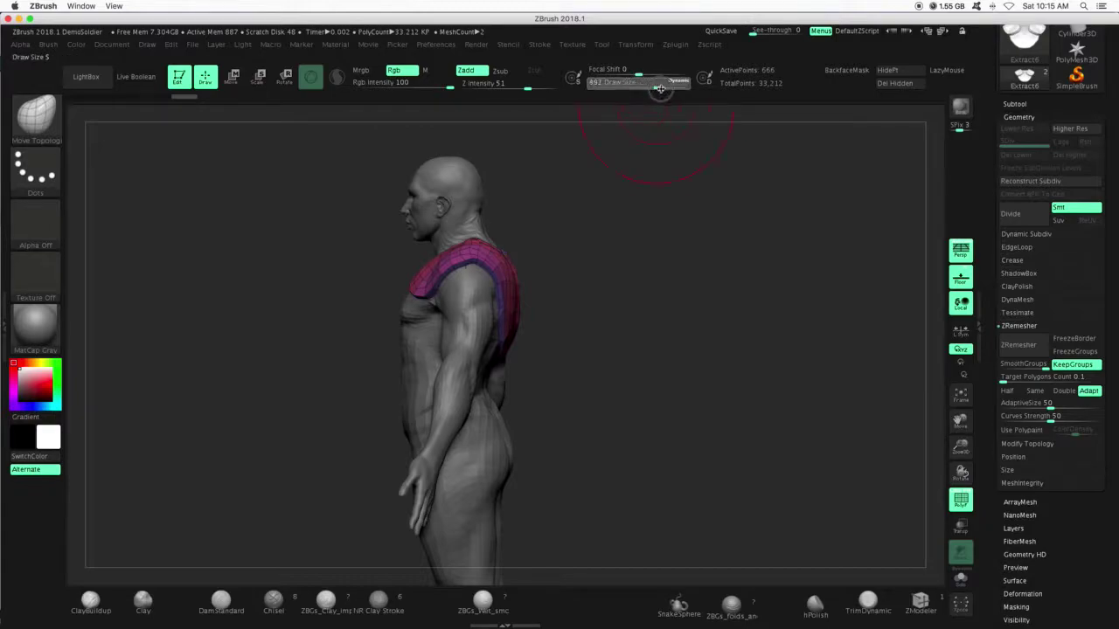
{"action": "left_click_drag", "start_coordinate": [572, 343], "coordinate": [506, 351]}
{"action": "left_click_drag", "start_coordinate": [603, 332], "coordinate": [649, 334]}
{"action": "mouse_move", "coordinate": [504, 350]}
{"action": "left_mouse_down"}
{"action": "mouse_move", "coordinate": [525, 372]}
{"action": "mouse_move", "coordinate": [762, 497]}
{"action": "left_mouse_up"}
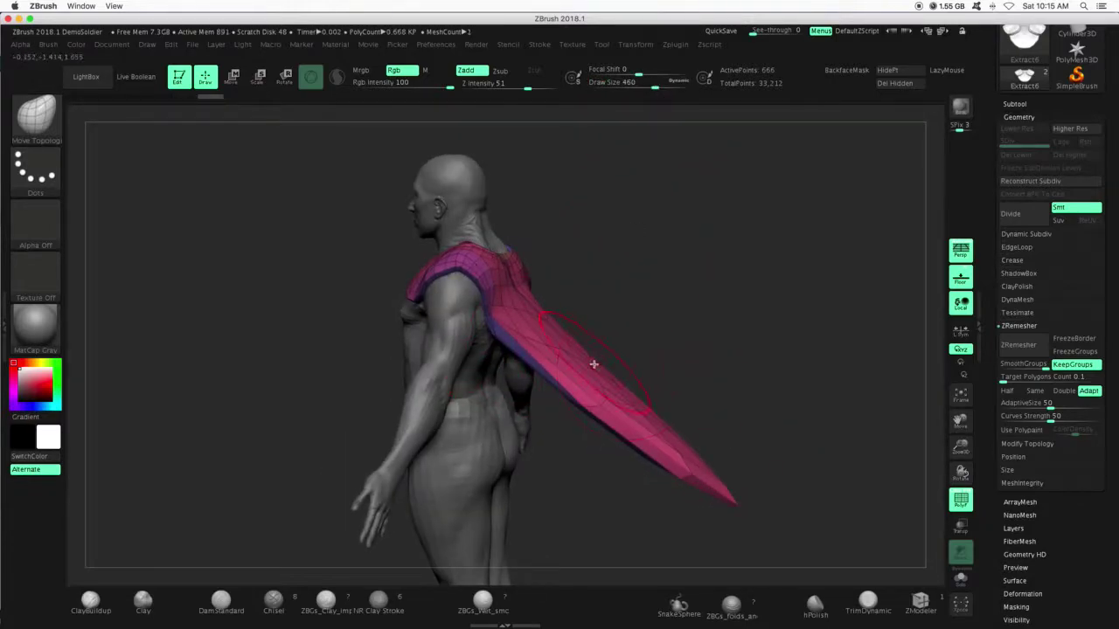
- Try pulling the middle of the cape outward, and undo that stroke
{"action": "mouse_move", "coordinate": [579, 382]}
{"action": "left_mouse_down"}
{"action": "mouse_move", "coordinate": [682, 333]}
{"action": "mouse_move", "coordinate": [717, 347]}
{"action": "mouse_move", "coordinate": [664, 355]}
{"action": "left_mouse_up"}
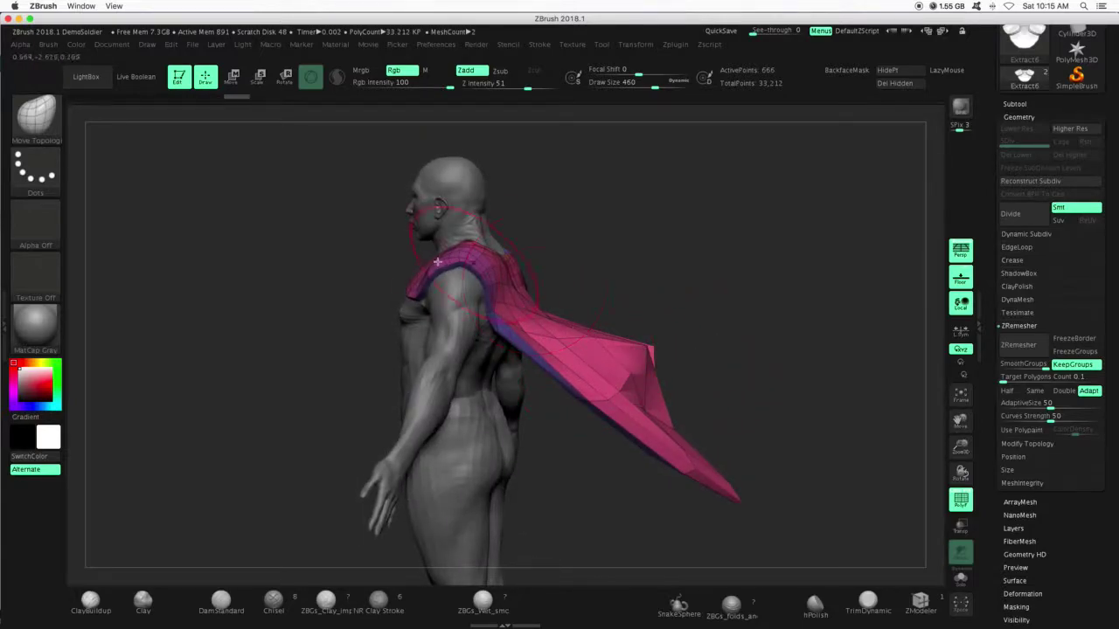
{"action": "left_click_drag", "start_coordinate": [731, 387], "coordinate": [584, 361]}
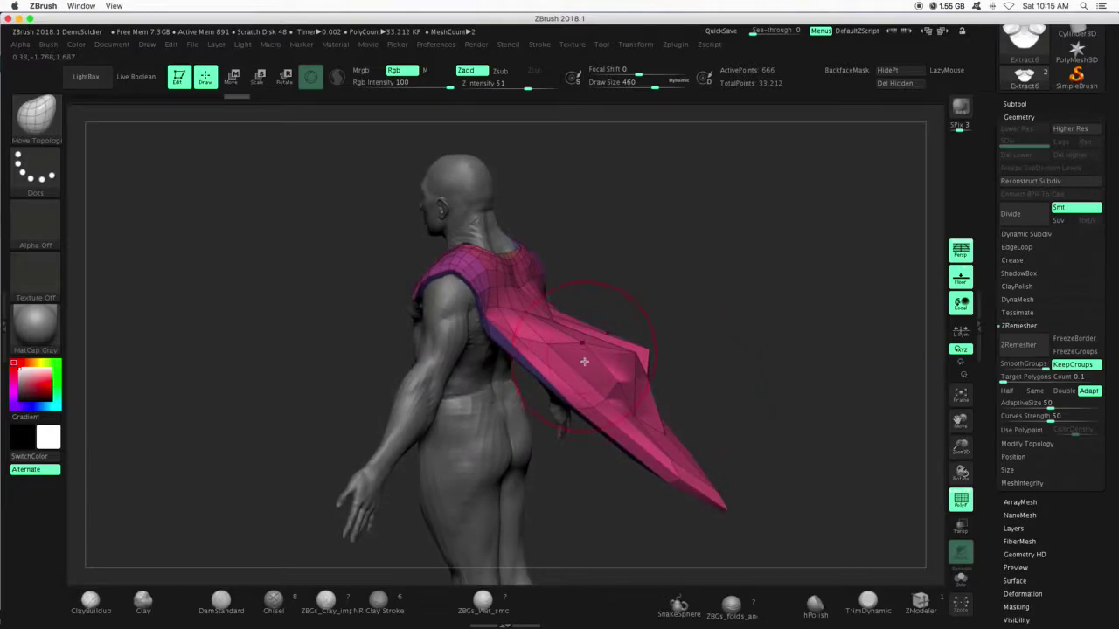
{"action": "mouse_move", "coordinate": [737, 357]}
{"action": "left_mouse_down"}
{"action": "mouse_move", "coordinate": [664, 367]}
{"action": "mouse_move", "coordinate": [737, 399]}
{"action": "mouse_move", "coordinate": [749, 294]}
{"action": "left_mouse_up"}
{"action": "key", "text": "super+z"}
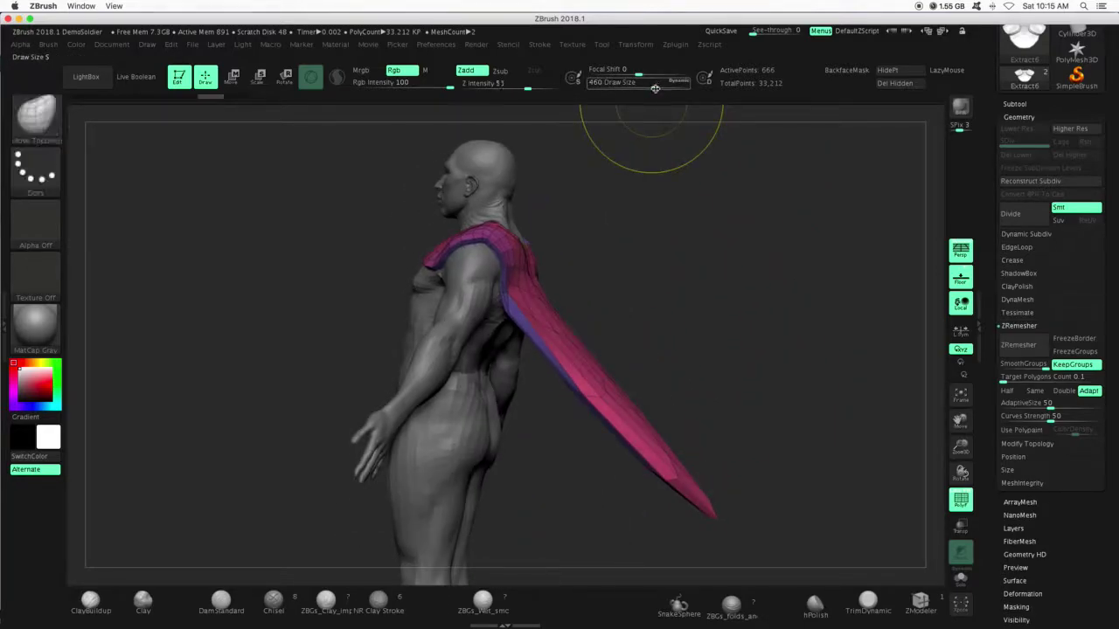
- Set the draw size to 899 and try pulling the cape further back into a billowing shape
{"action": "left_click", "coordinate": [681, 85]}
{"action": "left_click_drag", "start_coordinate": [624, 395], "coordinate": [847, 295]}
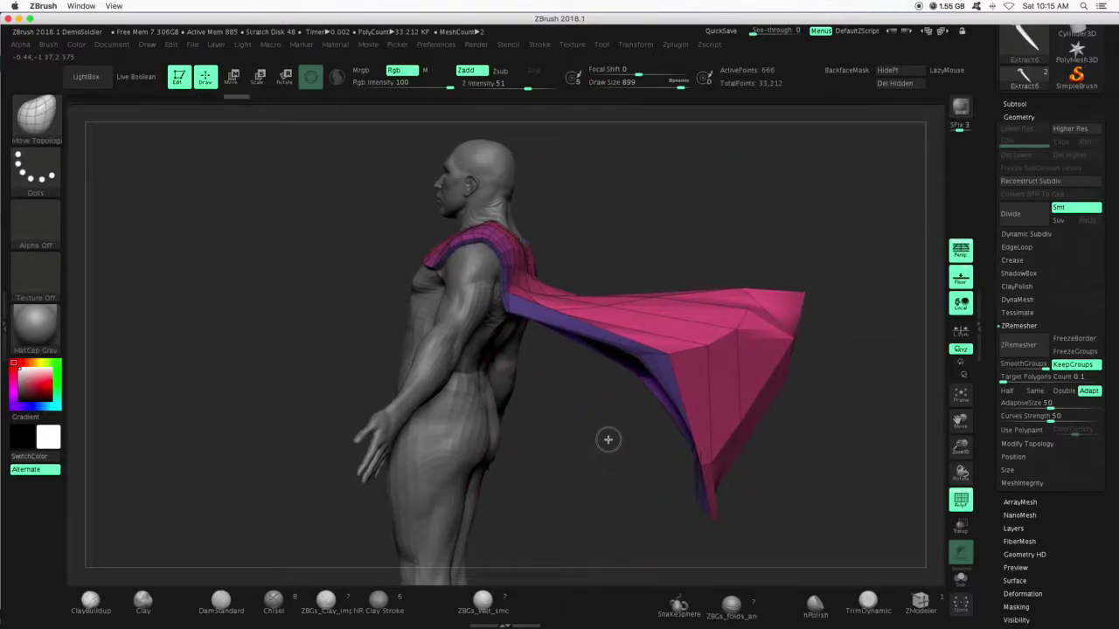
{"action": "left_click_drag", "start_coordinate": [606, 439], "coordinate": [642, 400]}
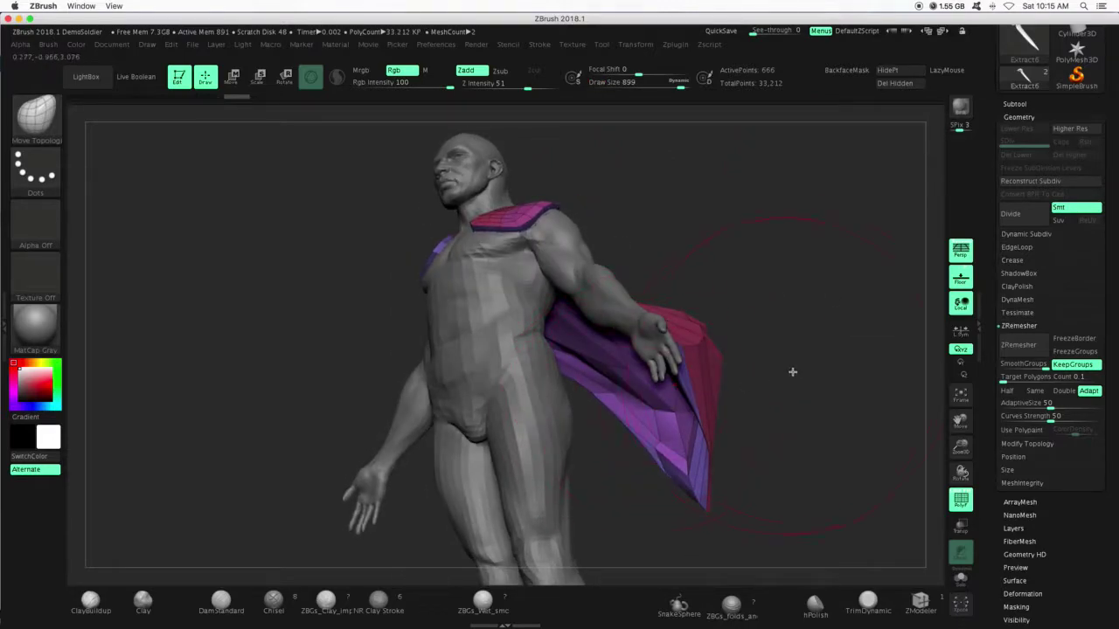
{"action": "left_click_drag", "start_coordinate": [791, 372], "coordinate": [746, 387]}
{"action": "mouse_move", "coordinate": [650, 379]}
{"action": "left_mouse_down"}
{"action": "mouse_move", "coordinate": [798, 320]}
{"action": "mouse_move", "coordinate": [753, 347]}
{"action": "mouse_move", "coordinate": [778, 349]}
{"action": "left_mouse_up"}
- Undo the cape-shaping strokes back to the remeshed shoulder and back piece
{"action": "key", "text": "super+z"}
{"action": "key", "text": "super+z"}
{"action": "key", "text": "super+z"}
{"action": "key", "text": "ctrl+z"}
{"action": "key", "text": "ctrl+z"}
{"action": "key", "text": "ctrl+z"}
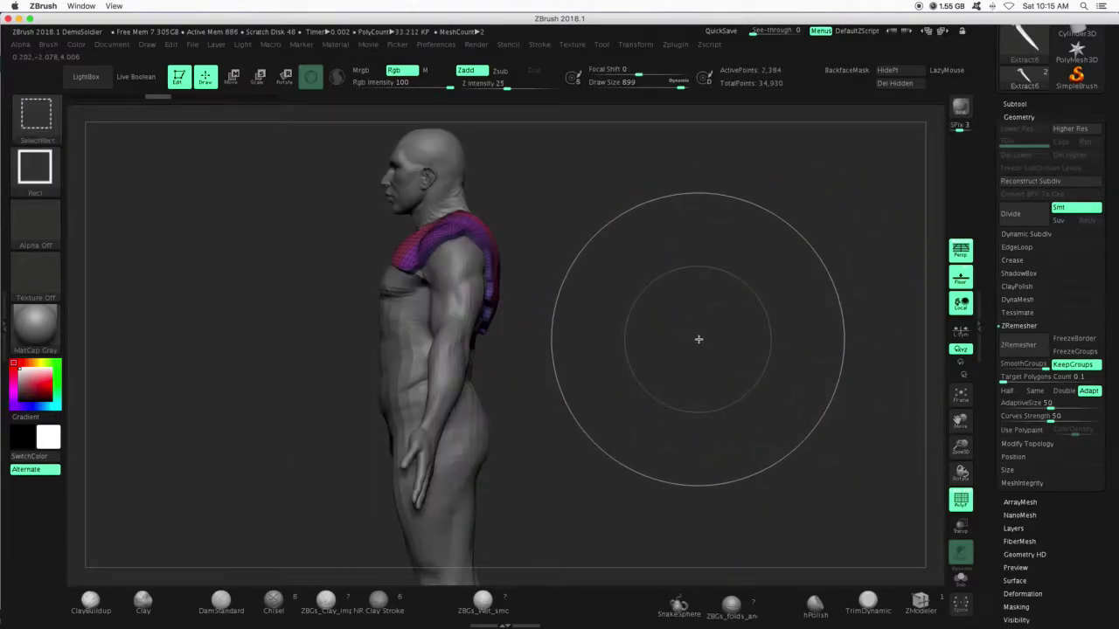
{"action": "key", "text": "ctrl+z"}
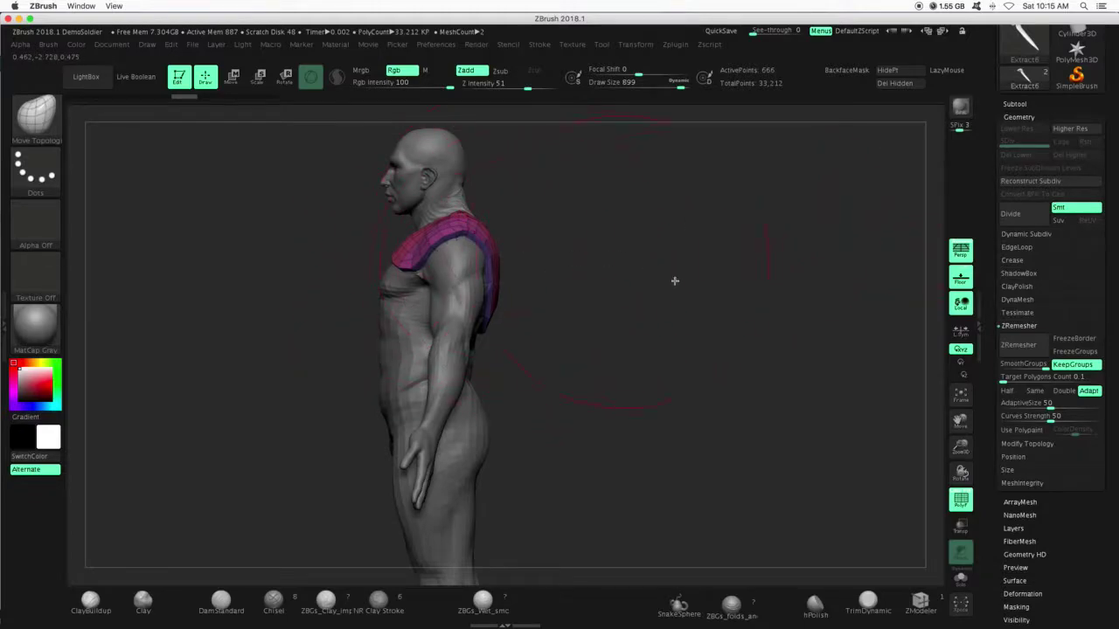
- Regroup the remeshed piece's polygroups with Groups By Normals
{"action": "left_click", "coordinate": [1018, 117]}
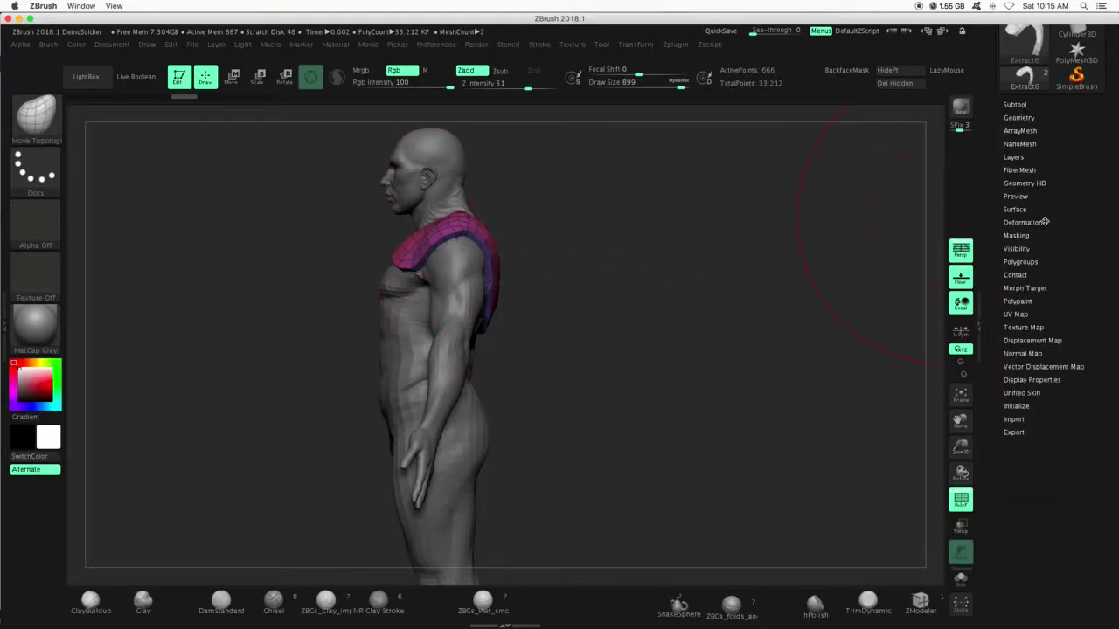
{"action": "left_click", "coordinate": [1016, 262]}
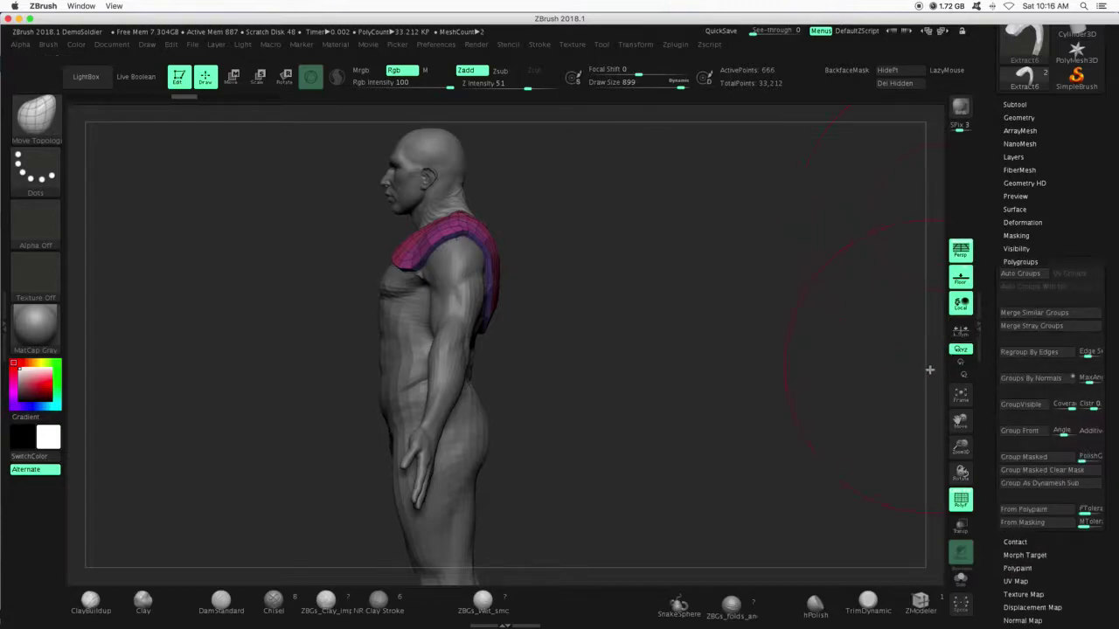
{"action": "left_click", "coordinate": [1034, 378]}
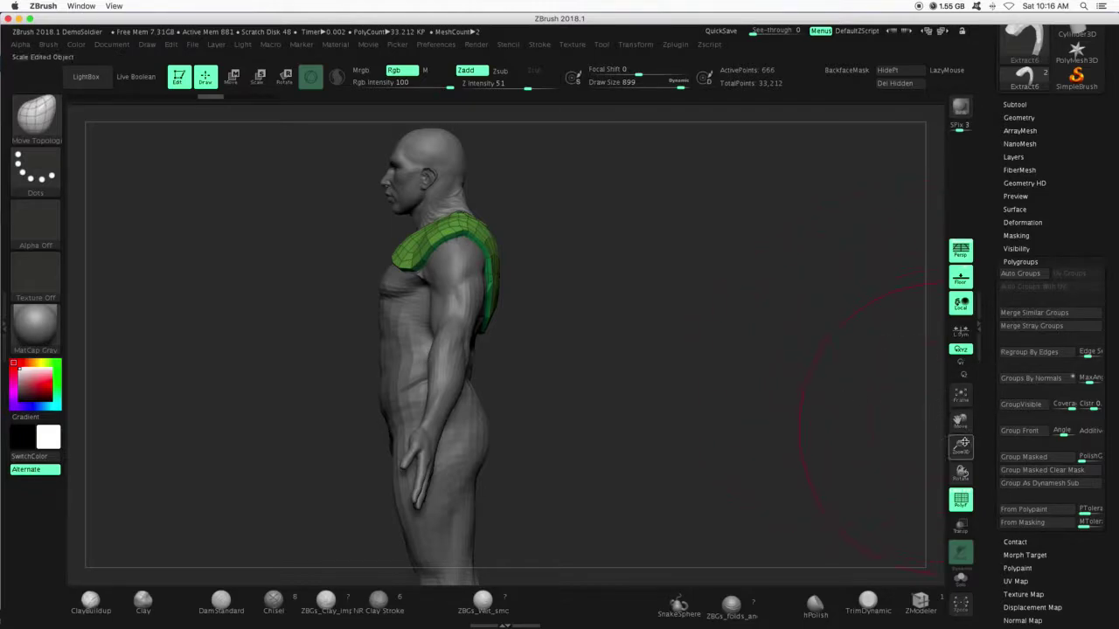
- Show the extracted cape piece alone in Solo mode and set the draw size to 559
{"action": "left_click_drag", "start_coordinate": [959, 421], "coordinate": [955, 450]}
{"action": "left_click", "coordinate": [961, 577]}
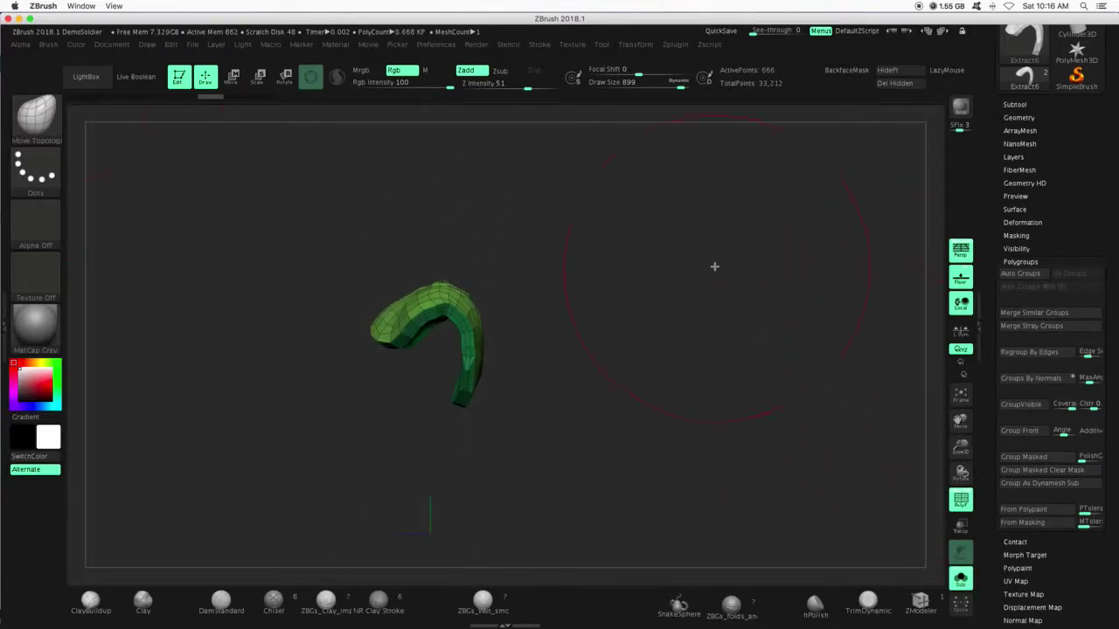
{"action": "left_click", "coordinate": [661, 88]}
{"action": "left_click_drag", "start_coordinate": [597, 236], "coordinate": [584, 286]}
{"action": "left_click_drag", "start_coordinate": [413, 335], "coordinate": [596, 395]}
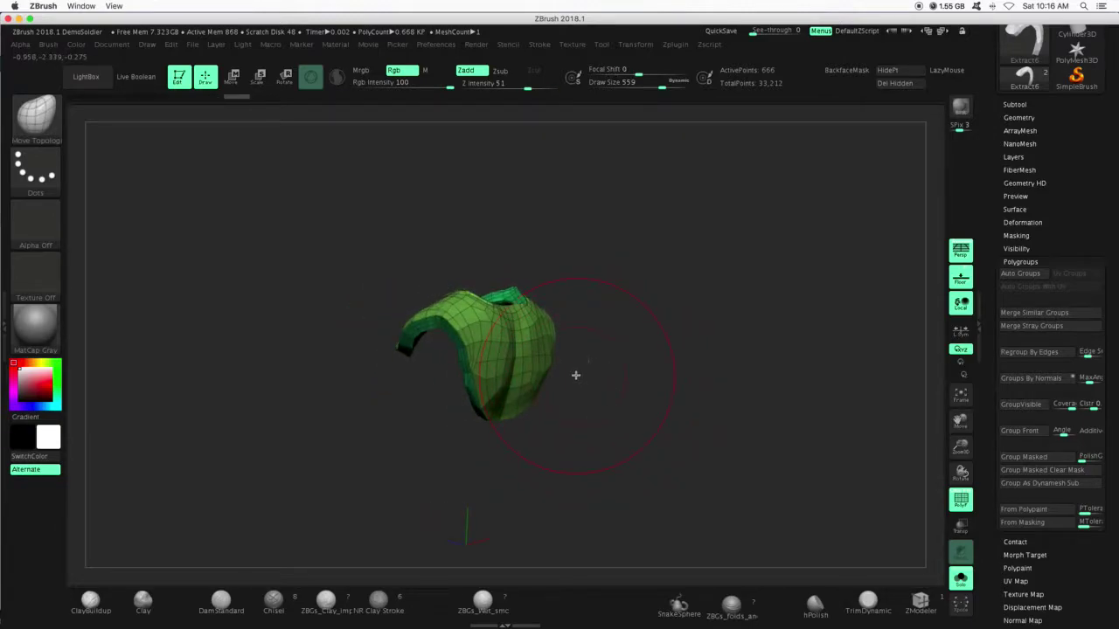
- Try isolating the piece's outer and inner polygroups in turn, and restore the whole piece
{"action": "key", "text": "ctrl+shift"}
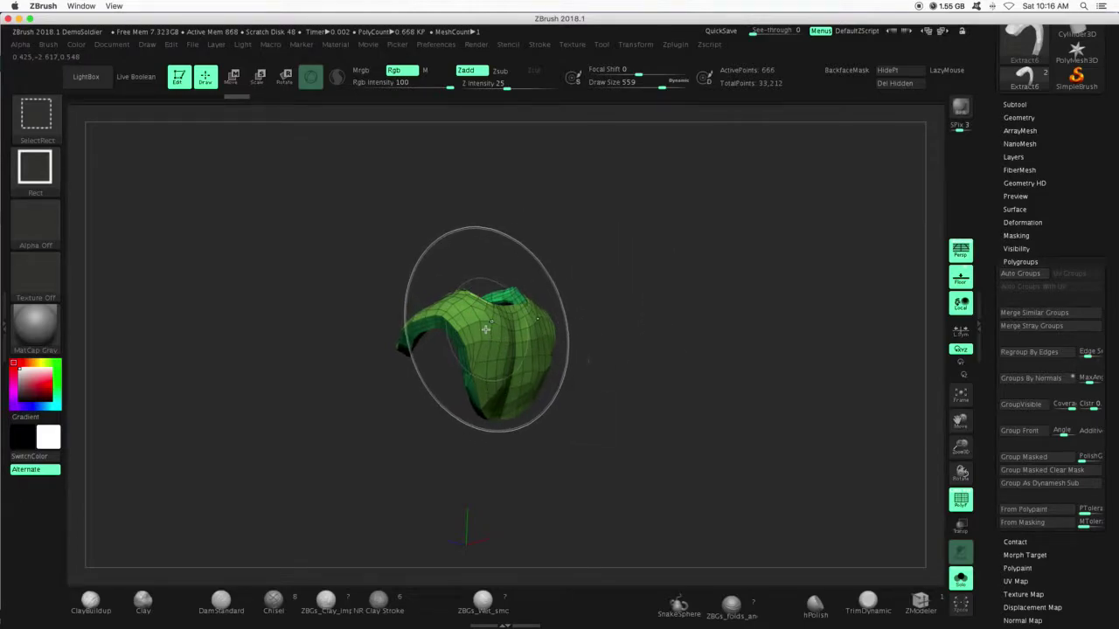
{"action": "left_click", "coordinate": [487, 330], "text": "ctrl+shift"}
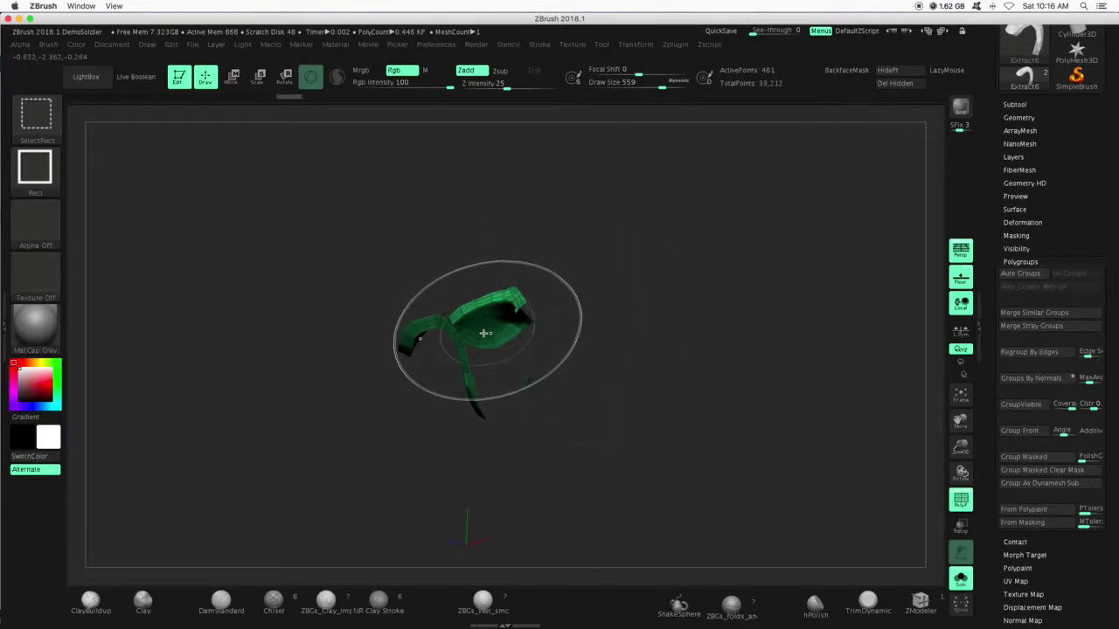
{"action": "left_click", "coordinate": [486, 333], "text": "ctrl+shift"}
{"action": "key", "text": "ctrl+z"}
{"action": "key", "text": "ctrl+z"}
{"action": "key", "text": "ctrl+z"}
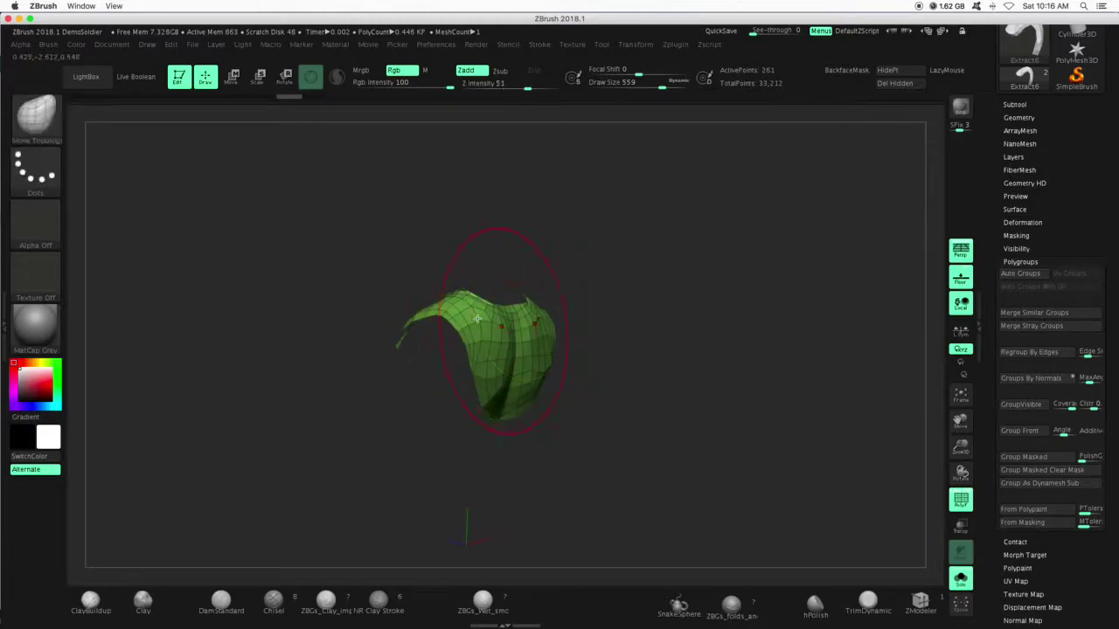
- Isolate the cape's outer polygroup, delete all hidden geometry with Del Hidden, and leave Solo mode
{"action": "key", "text": "ctrl+shift"}
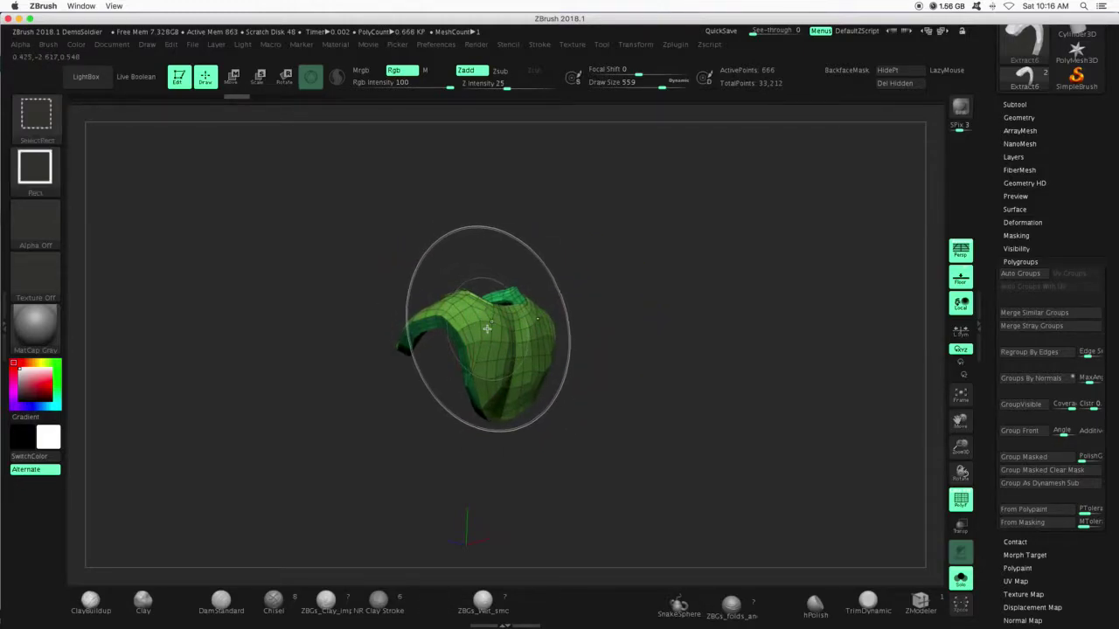
{"action": "left_click", "coordinate": [489, 330], "text": "ctrl+shift"}
{"action": "mouse_move", "coordinate": [645, 348]}
{"action": "left_mouse_down"}
{"action": "mouse_move", "coordinate": [633, 348]}
{"action": "mouse_move", "coordinate": [714, 335]}
{"action": "mouse_move", "coordinate": [620, 317]}
{"action": "mouse_move", "coordinate": [627, 332]}
{"action": "mouse_move", "coordinate": [705, 331]}
{"action": "mouse_move", "coordinate": [667, 327]}
{"action": "left_mouse_up"}
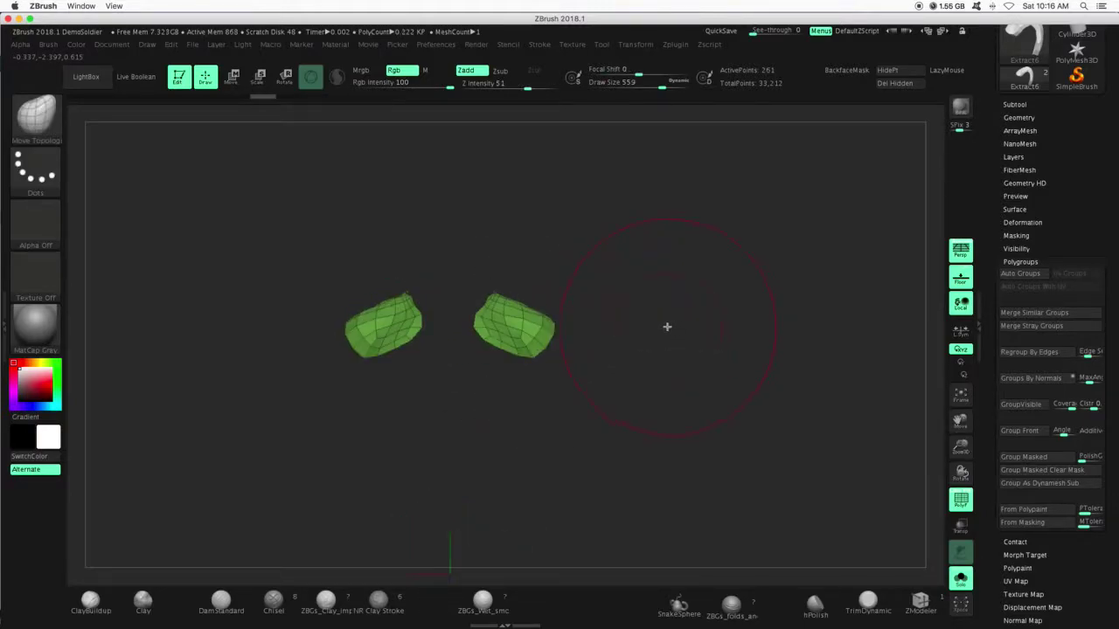
{"action": "left_click", "coordinate": [1020, 262]}
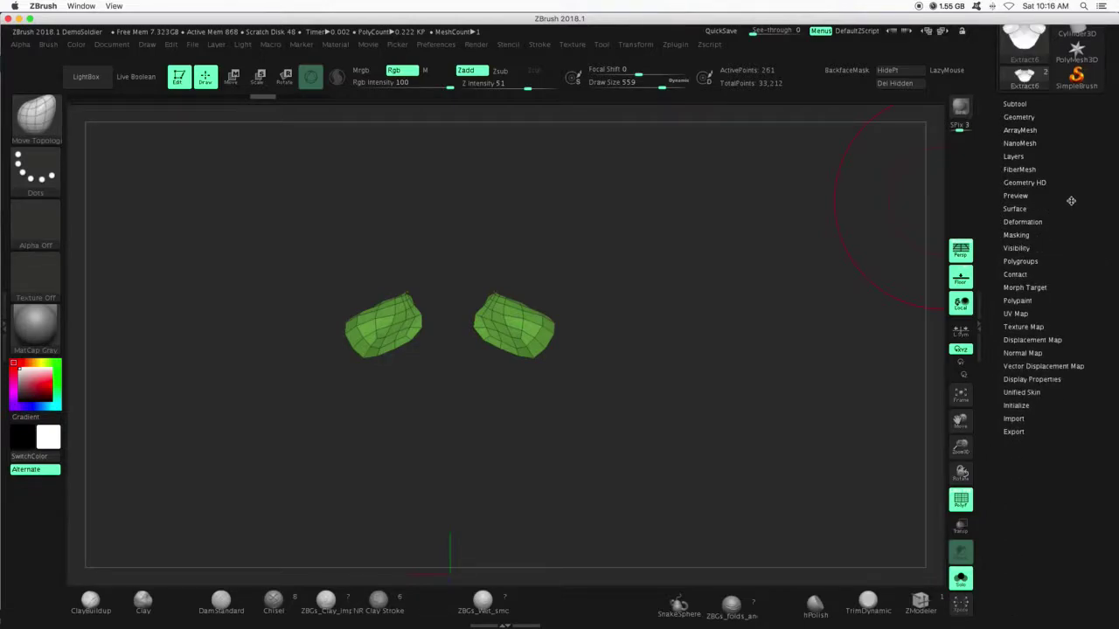
{"action": "left_click", "coordinate": [1030, 117]}
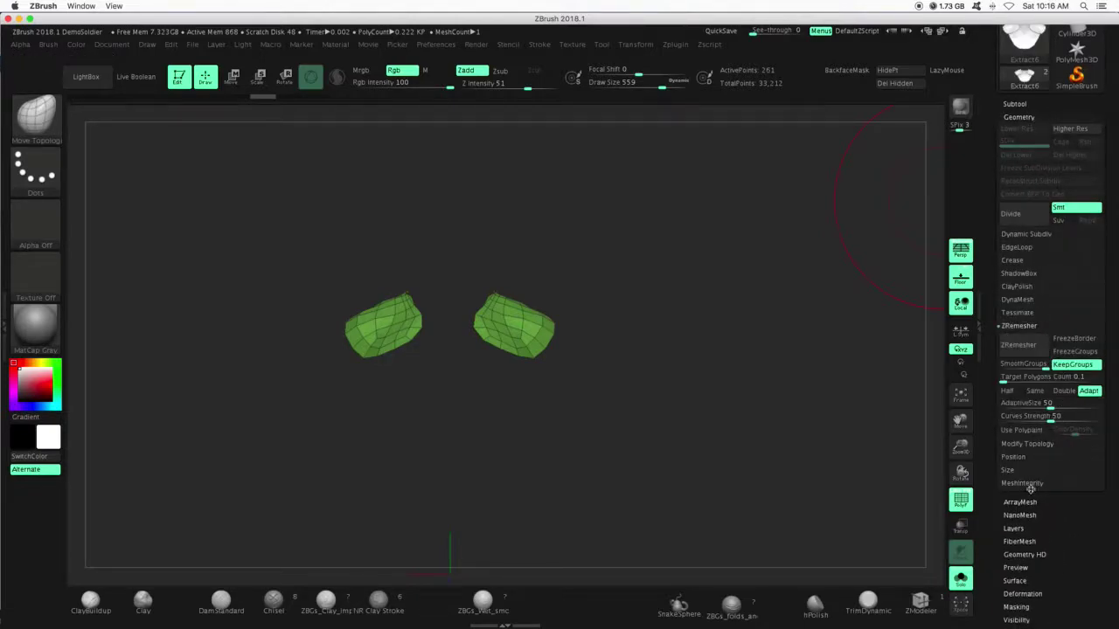
{"action": "left_click", "coordinate": [1035, 445]}
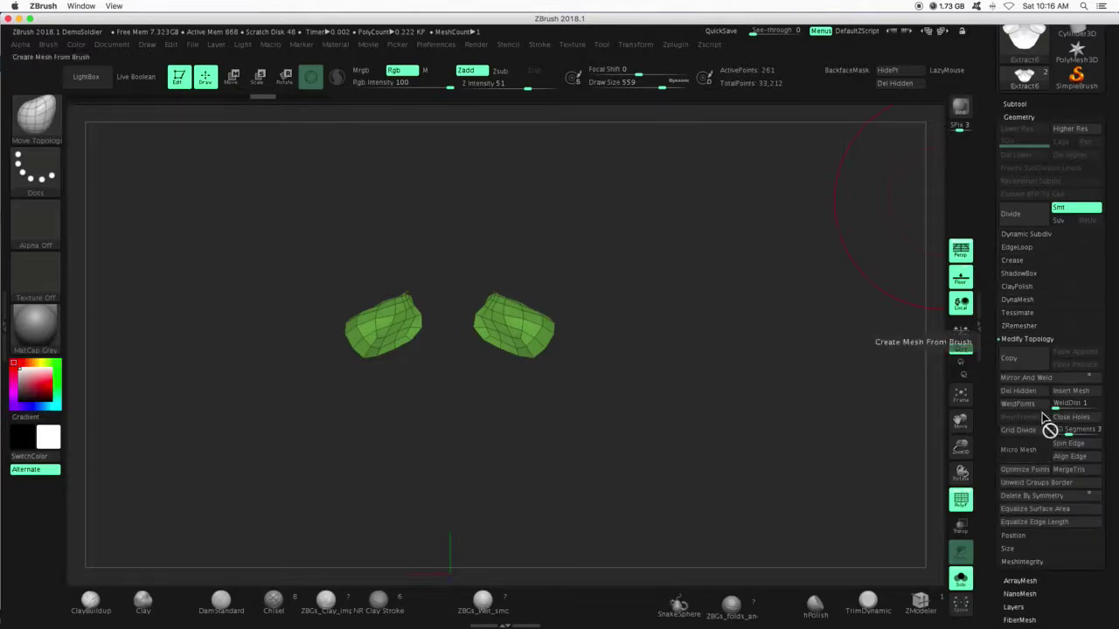
{"action": "left_click", "coordinate": [1021, 392]}
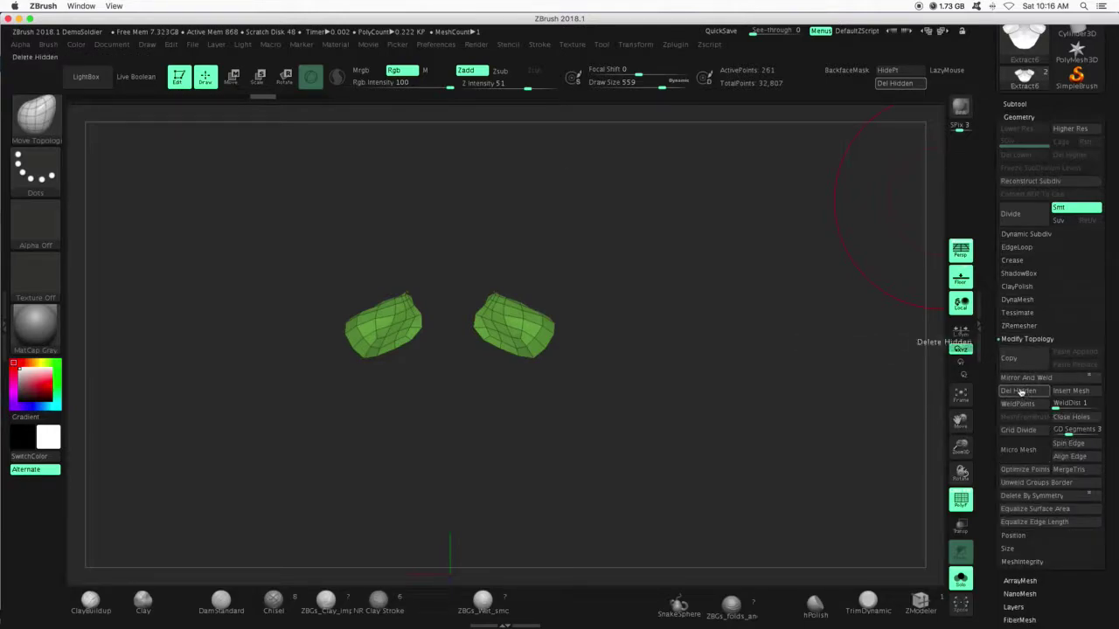
{"action": "left_click", "coordinate": [1019, 117]}
{"action": "left_click", "coordinate": [960, 579]}
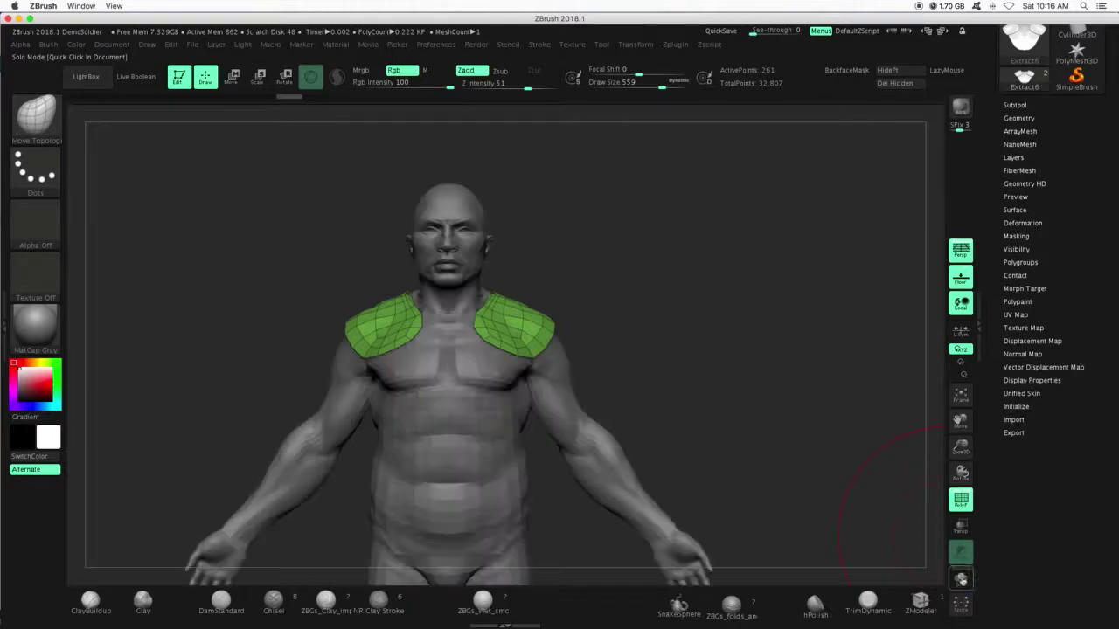
- Set the draw size to 846 and turn off symmetry for the cape
{"action": "mouse_move", "coordinate": [793, 381]}
{"action": "left_mouse_down"}
{"action": "mouse_move", "coordinate": [674, 383]}
{"action": "mouse_move", "coordinate": [734, 384]}
{"action": "mouse_move", "coordinate": [755, 368]}
{"action": "left_mouse_up"}
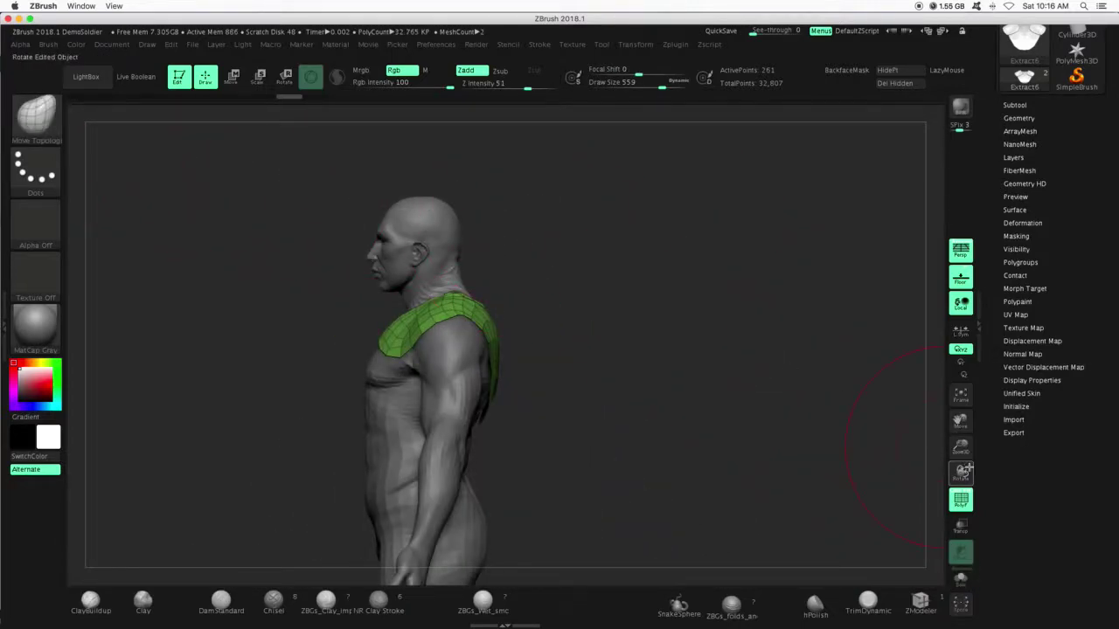
{"action": "mouse_move", "coordinate": [963, 448]}
{"action": "left_mouse_down"}
{"action": "mouse_move", "coordinate": [962, 424]}
{"action": "mouse_move", "coordinate": [900, 354]}
{"action": "left_mouse_up"}
{"action": "left_click_drag", "start_coordinate": [669, 83], "coordinate": [679, 83]}
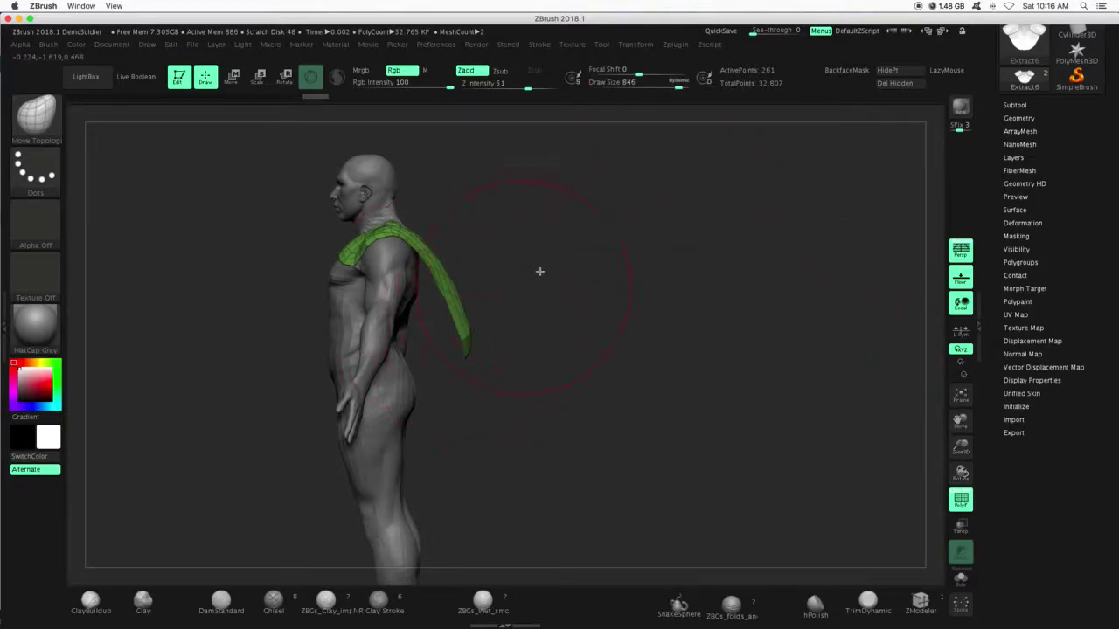
{"action": "left_click", "coordinate": [635, 45]}
{"action": "left_click", "coordinate": [669, 330]}
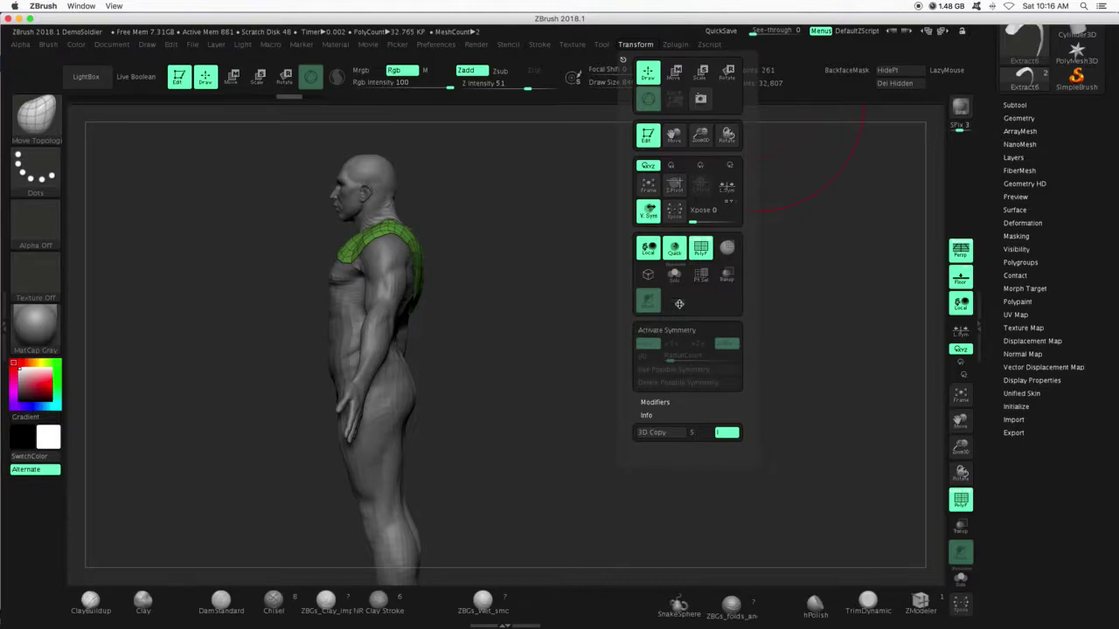
- Pull the back of the cape down past the hips and away from the body, and sweep its lower end toward the soldier's right side
{"action": "left_click_drag", "start_coordinate": [412, 312], "coordinate": [447, 353]}
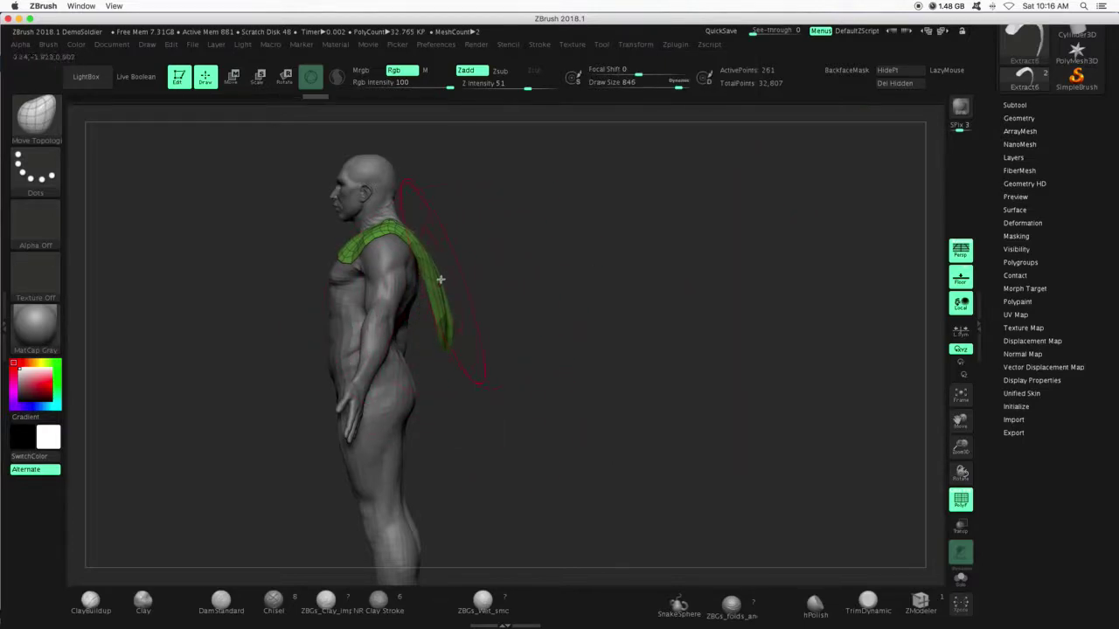
{"action": "left_click_drag", "start_coordinate": [430, 276], "coordinate": [416, 318]}
{"action": "mouse_move", "coordinate": [426, 246]}
{"action": "left_mouse_down"}
{"action": "mouse_move", "coordinate": [417, 227]}
{"action": "mouse_move", "coordinate": [439, 341]}
{"action": "mouse_move", "coordinate": [467, 307]}
{"action": "mouse_move", "coordinate": [446, 382]}
{"action": "left_mouse_up"}
{"action": "left_click_drag", "start_coordinate": [474, 422], "coordinate": [429, 417], "text": "shift"}
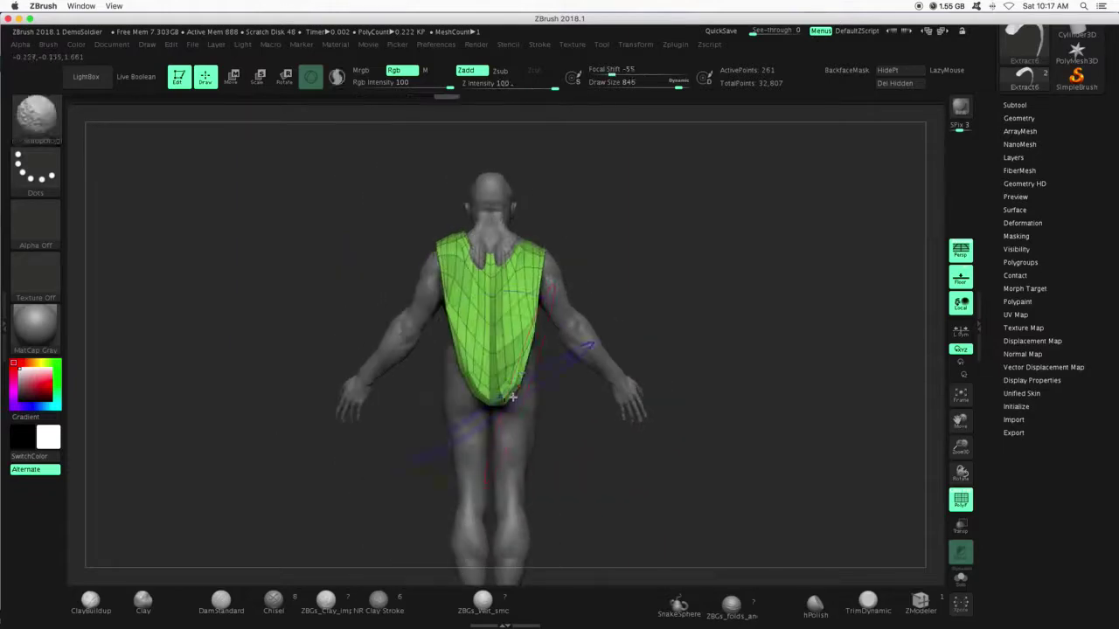
{"action": "mouse_move", "coordinate": [504, 400]}
{"action": "left_mouse_down"}
{"action": "mouse_move", "coordinate": [594, 460]}
{"action": "mouse_move", "coordinate": [542, 460]}
{"action": "mouse_move", "coordinate": [575, 377]}
{"action": "left_mouse_up"}
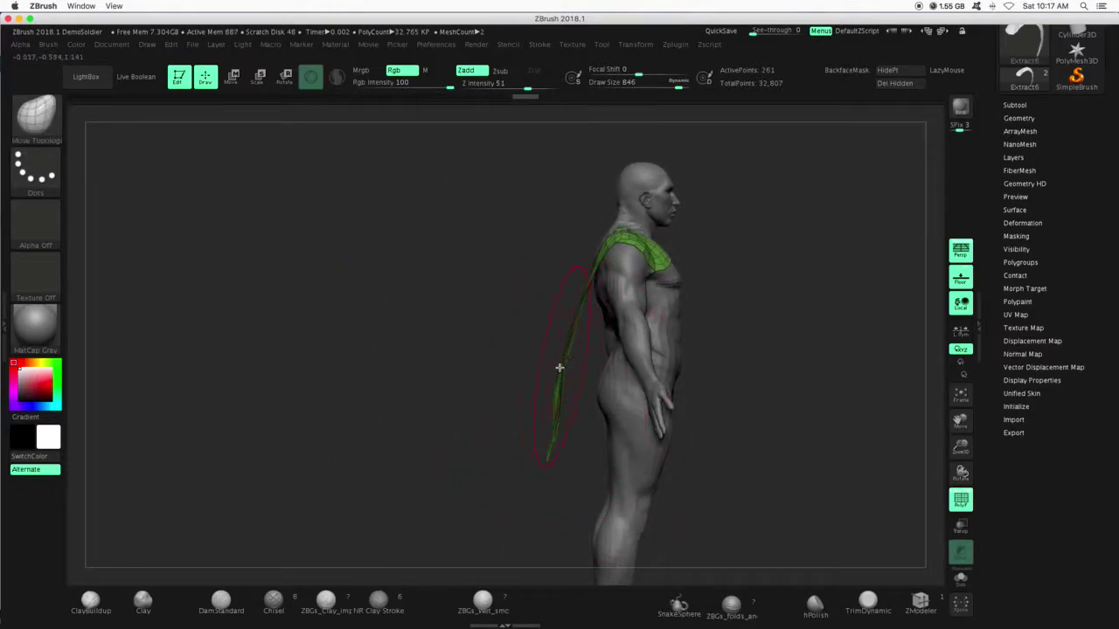
{"action": "mouse_move", "coordinate": [548, 442]}
{"action": "left_mouse_down"}
{"action": "mouse_move", "coordinate": [532, 424]}
{"action": "mouse_move", "coordinate": [645, 407]}
{"action": "mouse_move", "coordinate": [603, 388]}
{"action": "mouse_move", "coordinate": [614, 395]}
{"action": "mouse_move", "coordinate": [568, 430]}
{"action": "left_mouse_up"}
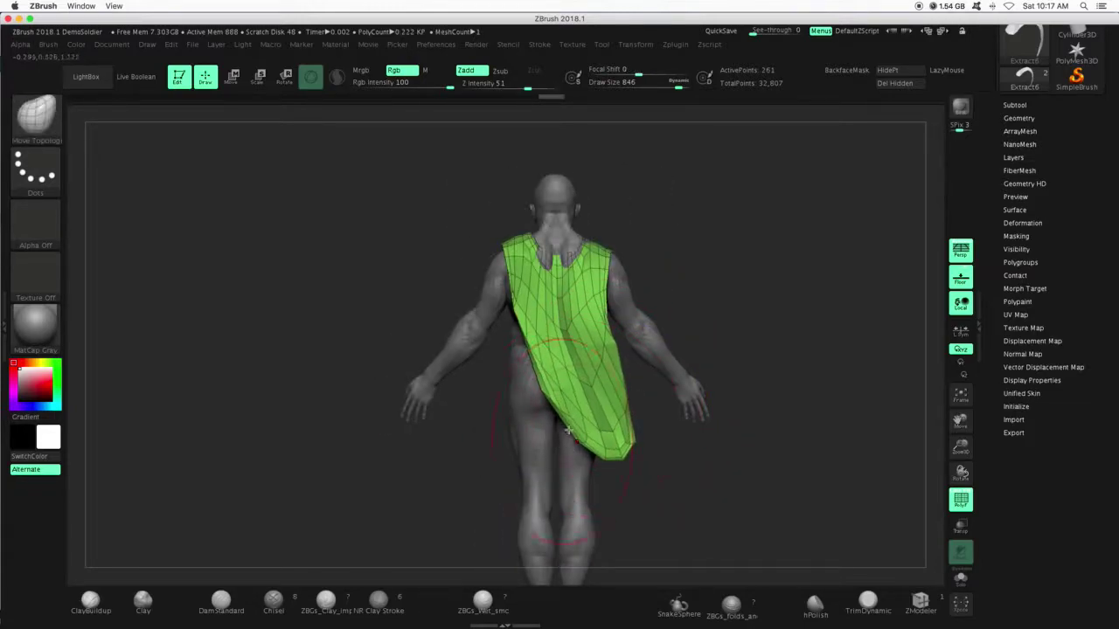
- Try remeshing the cape with ZRemesher at a target polygons count of 0.1, and undo the remesh
{"action": "left_click", "coordinate": [1018, 118]}
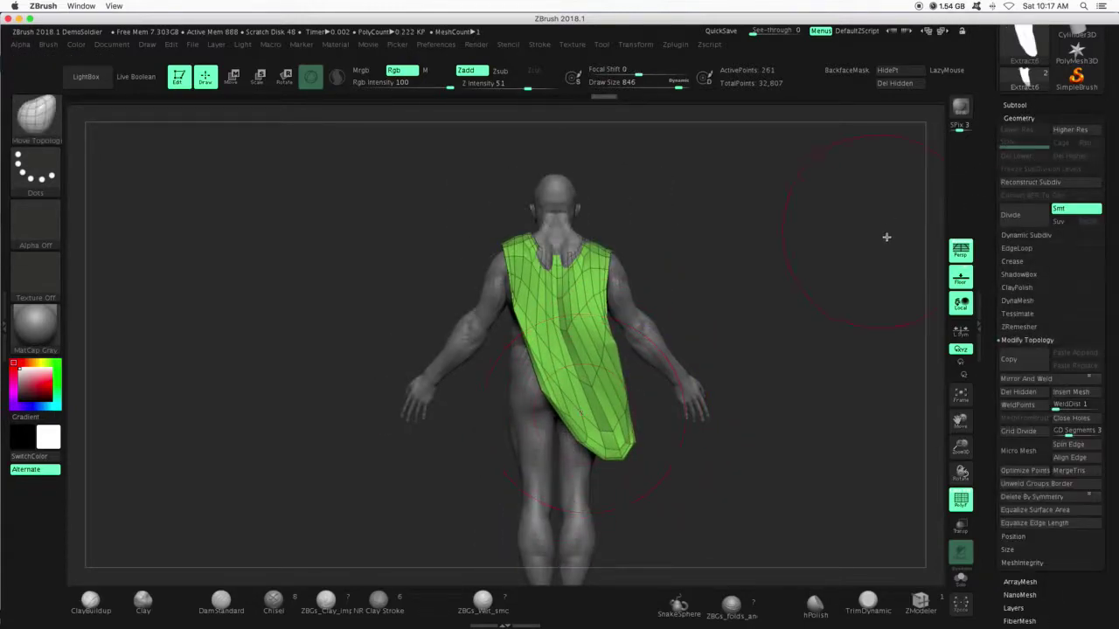
{"action": "left_click", "coordinate": [1024, 339]}
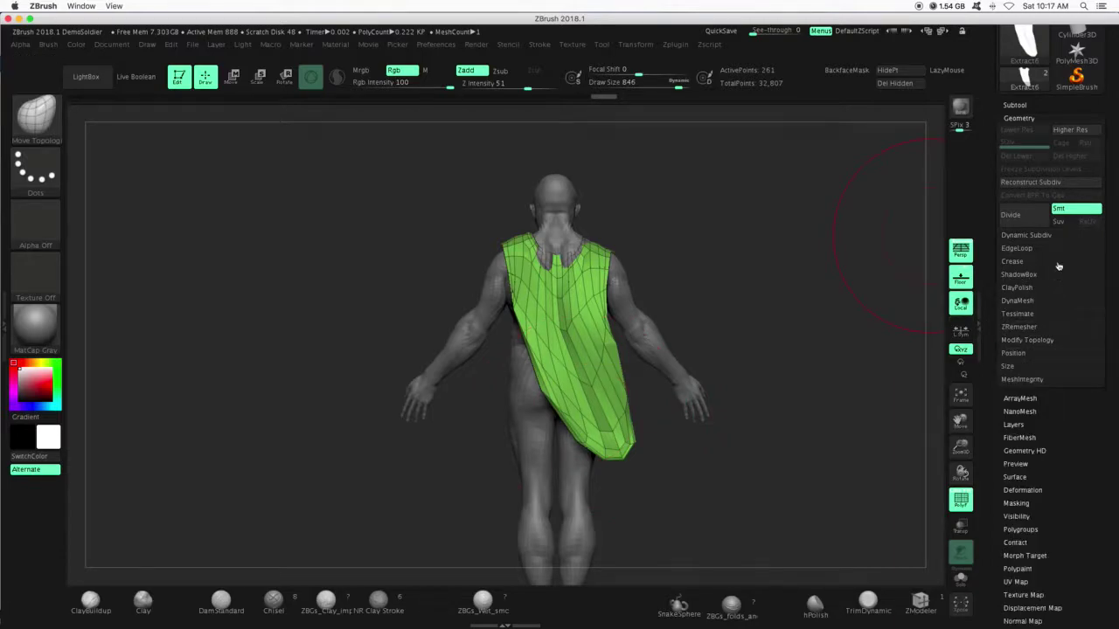
{"action": "left_click", "coordinate": [1019, 327]}
{"action": "left_click", "coordinate": [1018, 347]}
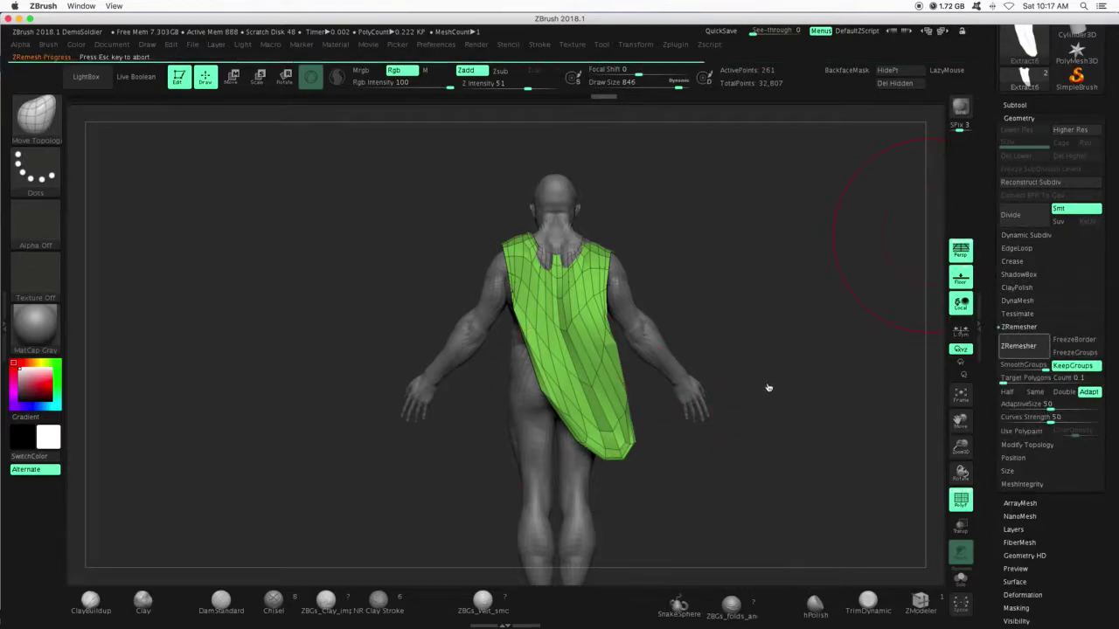
{"action": "left_click_drag", "start_coordinate": [752, 431], "coordinate": [734, 449]}
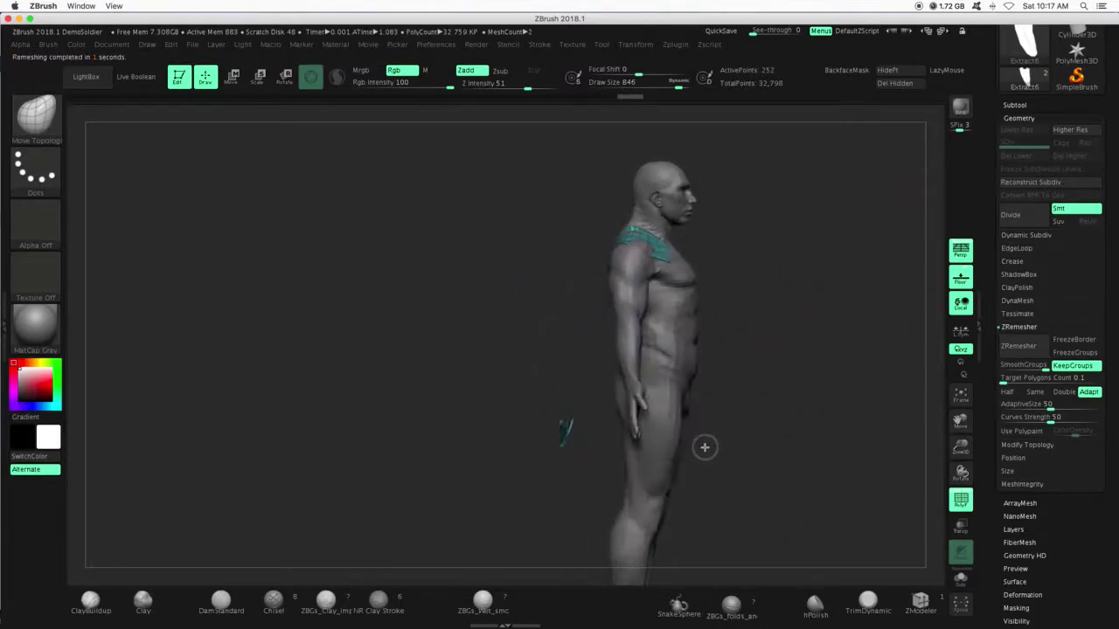
{"action": "left_click_drag", "start_coordinate": [705, 447], "coordinate": [755, 448]}
{"action": "key", "text": "ctrl+z"}
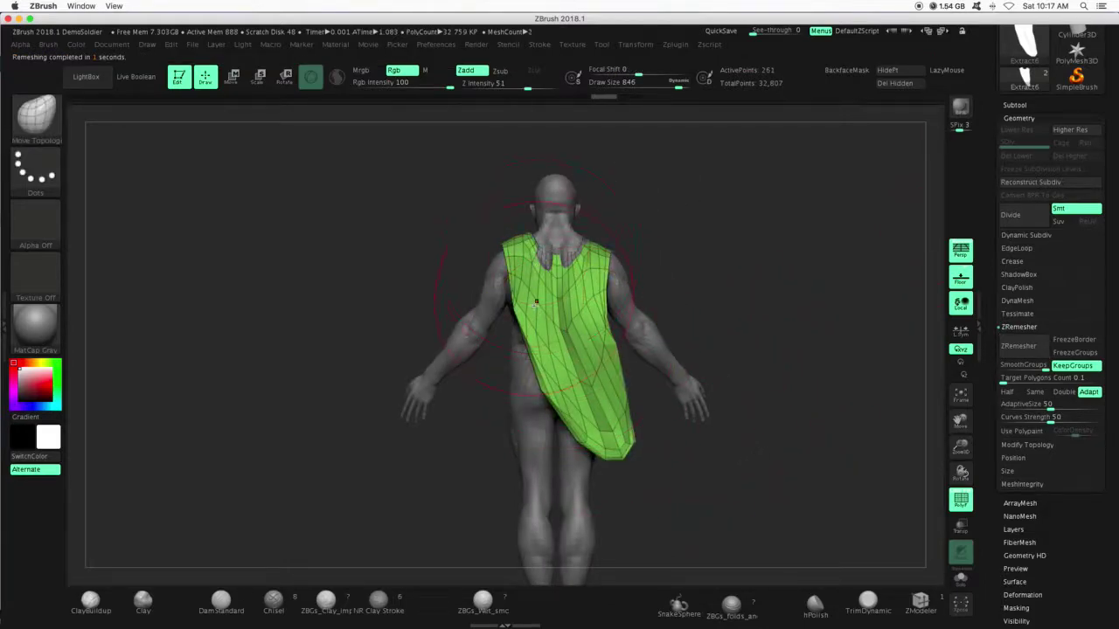
{"action": "key", "text": "ctrl+shift+z"}
{"action": "key", "text": "ctrl+z"}
- Set the target polygons count to 0.84242 and remesh the cape with ZRemesher
{"action": "left_click", "coordinate": [1005, 377]}
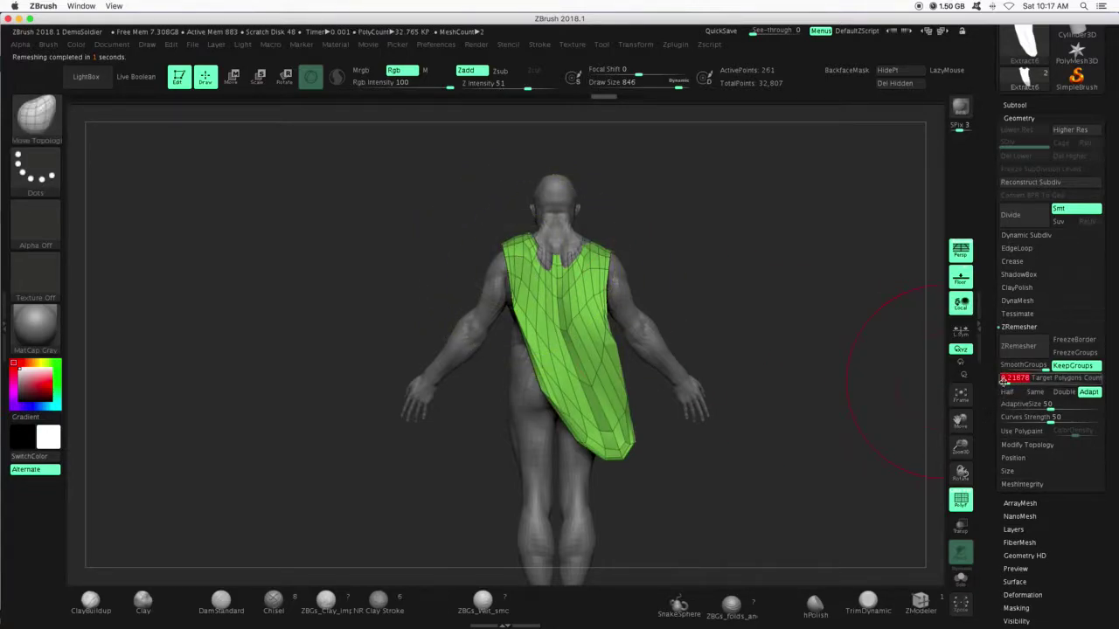
{"action": "left_click", "coordinate": [1011, 381]}
{"action": "left_click", "coordinate": [1019, 346]}
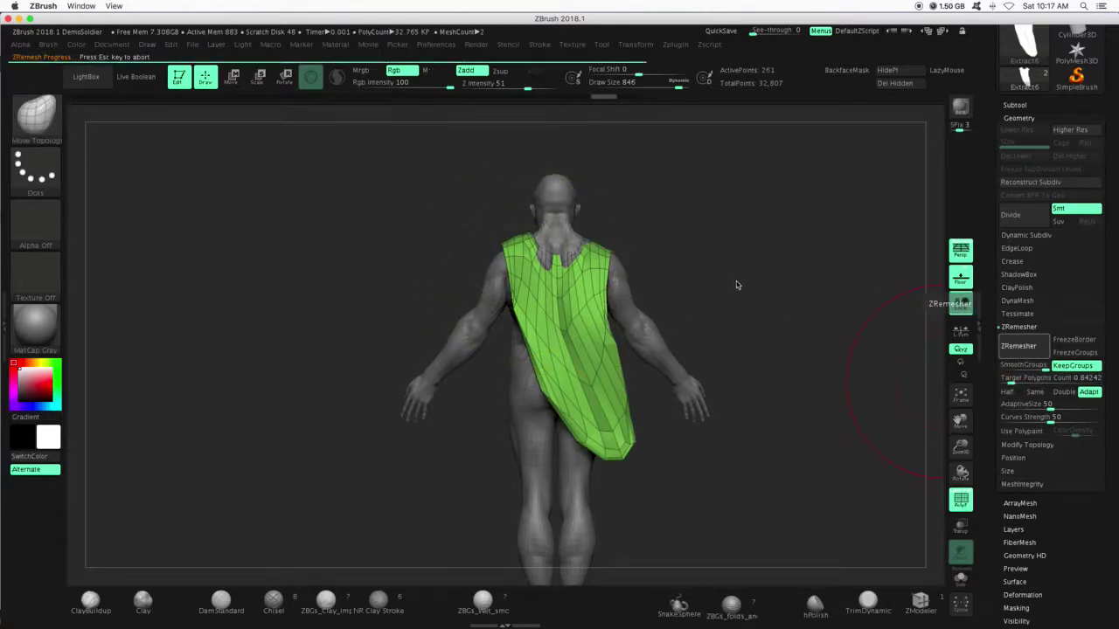
- Stretch the lower end of the cape down to about calf height and curve it in behind the legs
{"action": "mouse_move", "coordinate": [737, 327]}
{"action": "left_mouse_down"}
{"action": "mouse_move", "coordinate": [732, 394]}
{"action": "mouse_move", "coordinate": [516, 442]}
{"action": "mouse_move", "coordinate": [626, 451]}
{"action": "mouse_move", "coordinate": [606, 452]}
{"action": "left_mouse_up"}
{"action": "mouse_move", "coordinate": [593, 385]}
{"action": "left_mouse_down"}
{"action": "mouse_move", "coordinate": [539, 377]}
{"action": "mouse_move", "coordinate": [592, 386]}
{"action": "mouse_move", "coordinate": [573, 476]}
{"action": "mouse_move", "coordinate": [623, 453]}
{"action": "mouse_move", "coordinate": [601, 452]}
{"action": "mouse_move", "coordinate": [600, 437]}
{"action": "left_mouse_up"}
{"action": "mouse_move", "coordinate": [603, 480]}
{"action": "left_mouse_down"}
{"action": "mouse_move", "coordinate": [607, 502]}
{"action": "mouse_move", "coordinate": [597, 492]}
{"action": "left_mouse_up"}
{"action": "mouse_move", "coordinate": [631, 490]}
{"action": "left_mouse_down"}
{"action": "mouse_move", "coordinate": [662, 480]}
{"action": "mouse_move", "coordinate": [594, 466]}
{"action": "left_mouse_up"}
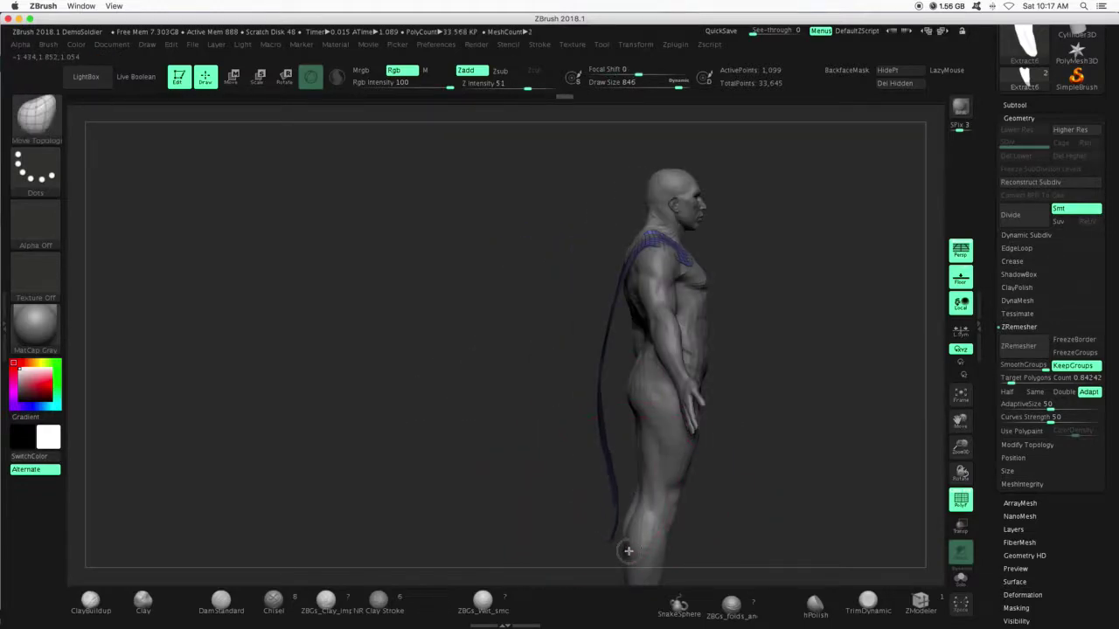
{"action": "left_click_drag", "start_coordinate": [760, 480], "coordinate": [824, 485]}
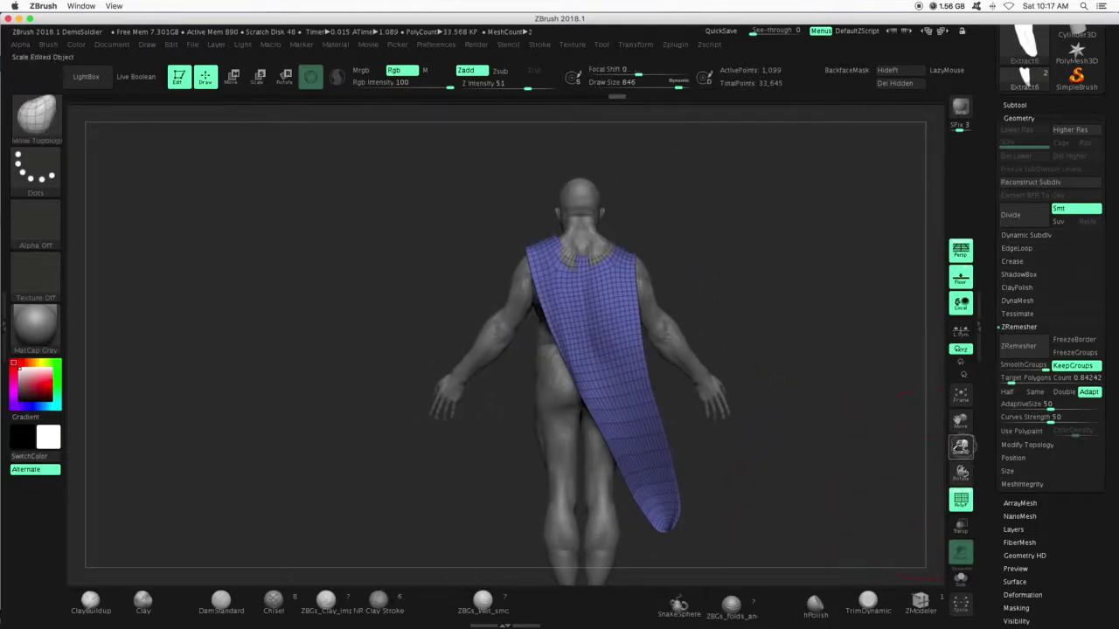
- Set the draw size to 1000, then lengthen and broaden the rounded lower end of the cape
{"action": "left_click_drag", "start_coordinate": [961, 447], "coordinate": [959, 414]}
{"action": "left_click_drag", "start_coordinate": [959, 421], "coordinate": [947, 320]}
{"action": "left_click_drag", "start_coordinate": [678, 84], "coordinate": [687, 84]}
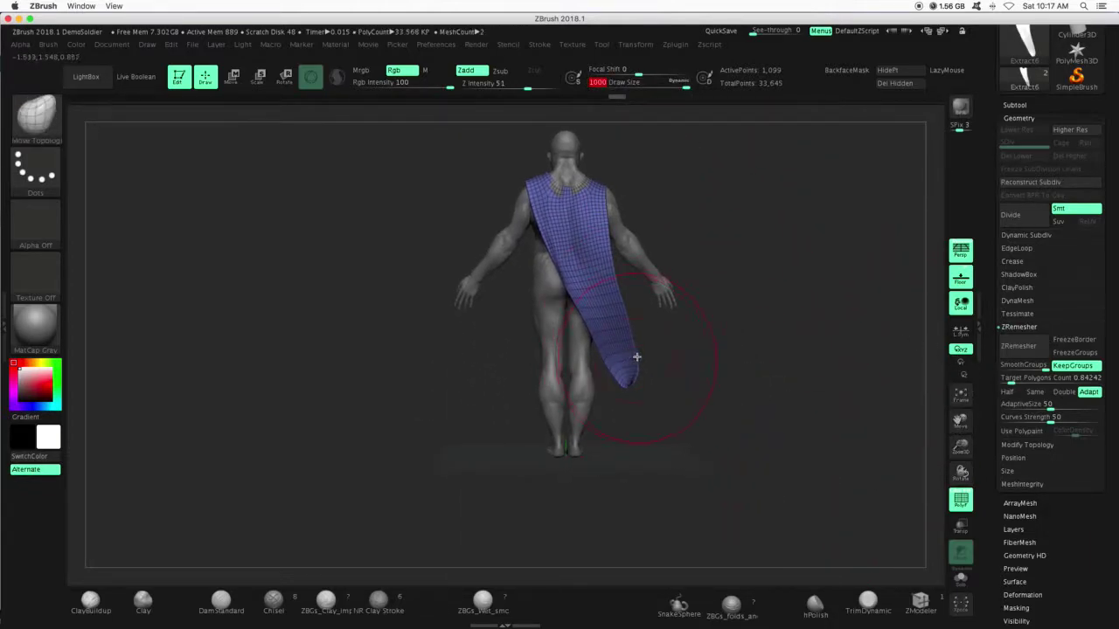
{"action": "mouse_move", "coordinate": [636, 356]}
{"action": "left_mouse_down"}
{"action": "mouse_move", "coordinate": [664, 360]}
{"action": "mouse_move", "coordinate": [605, 412]}
{"action": "left_mouse_up"}
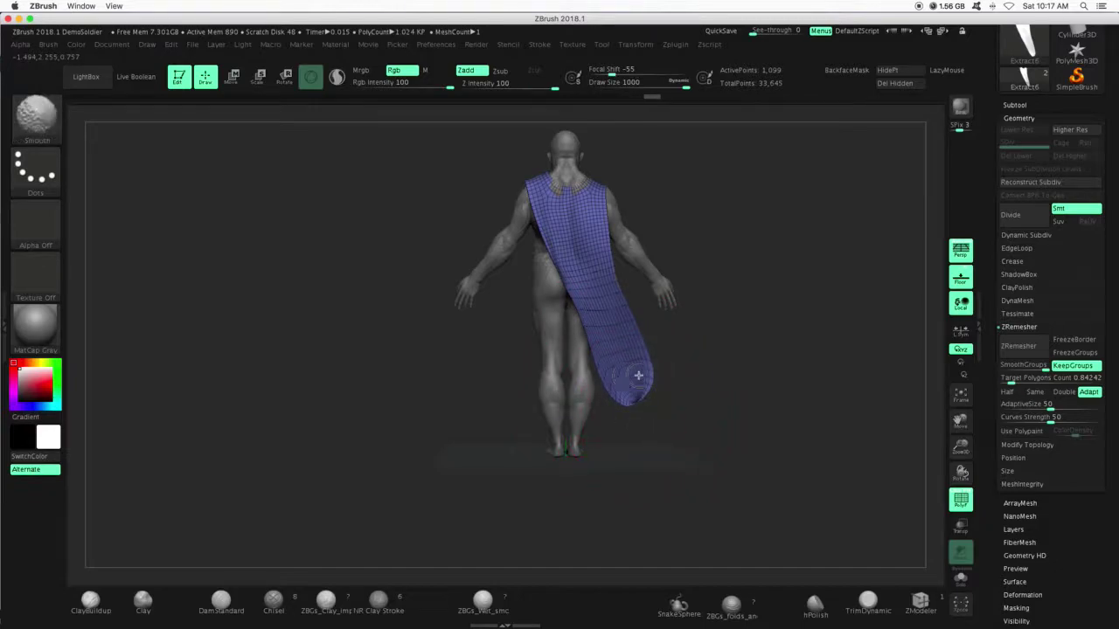
- Remesh the cape again with ZRemesher and pull its lower end down to the floor on the soldier's right side
{"action": "left_click", "coordinate": [1019, 347]}
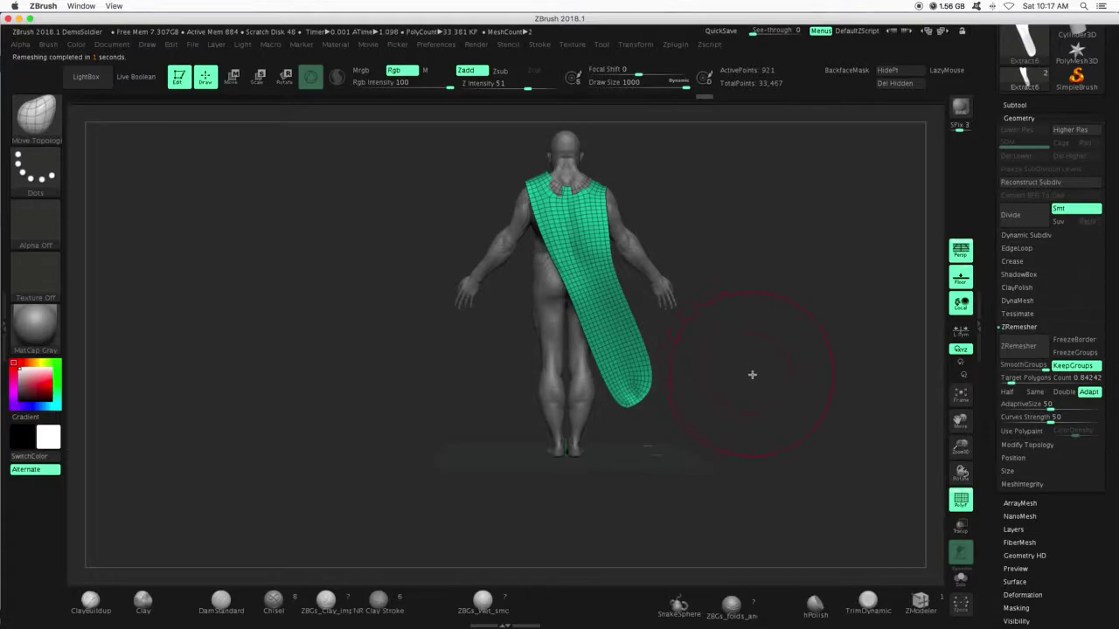
{"action": "left_click_drag", "start_coordinate": [752, 375], "coordinate": [693, 376]}
{"action": "mouse_move", "coordinate": [638, 421]}
{"action": "left_mouse_down"}
{"action": "mouse_move", "coordinate": [665, 415]}
{"action": "mouse_move", "coordinate": [640, 408]}
{"action": "mouse_move", "coordinate": [579, 464]}
{"action": "mouse_move", "coordinate": [659, 452]}
{"action": "mouse_move", "coordinate": [714, 420]}
{"action": "mouse_move", "coordinate": [674, 403]}
{"action": "mouse_move", "coordinate": [638, 442]}
{"action": "mouse_move", "coordinate": [751, 398]}
{"action": "mouse_move", "coordinate": [696, 425]}
{"action": "mouse_move", "coordinate": [734, 394]}
{"action": "mouse_move", "coordinate": [687, 445]}
{"action": "mouse_move", "coordinate": [740, 477]}
{"action": "mouse_move", "coordinate": [831, 394]}
{"action": "mouse_move", "coordinate": [760, 384]}
{"action": "mouse_move", "coordinate": [716, 358]}
{"action": "left_mouse_up"}
{"action": "left_click_drag", "start_coordinate": [591, 286], "coordinate": [564, 299]}
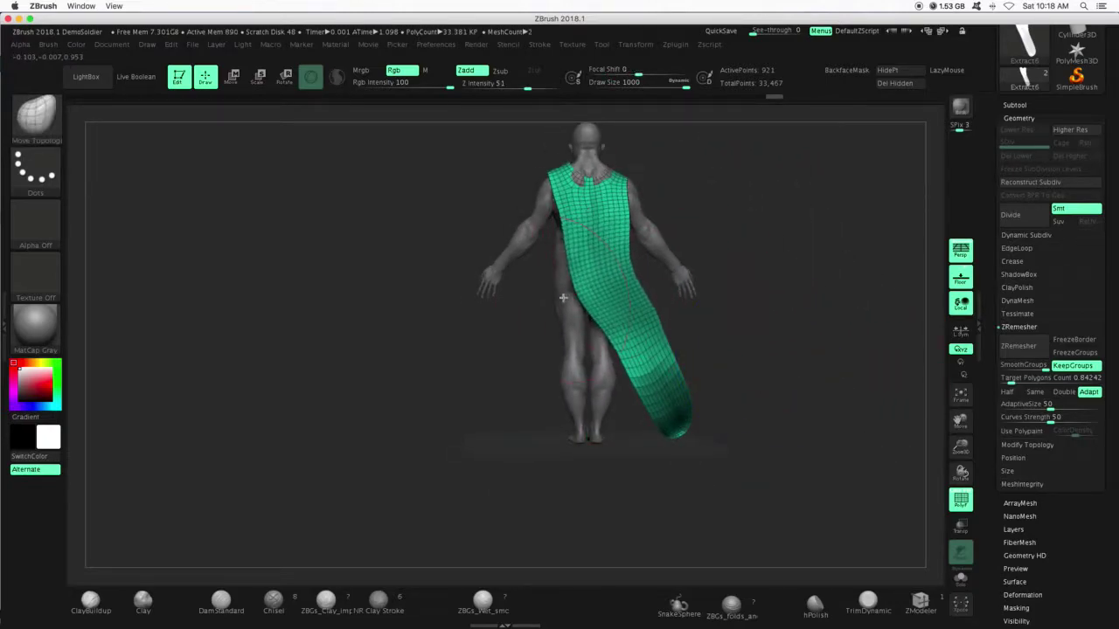
- Pull the cape's side edge outward along the back and hip, and shape its trailing end along the floor
{"action": "left_click_drag", "start_coordinate": [634, 233], "coordinate": [664, 239]}
{"action": "left_click_drag", "start_coordinate": [628, 284], "coordinate": [645, 292]}
{"action": "mouse_move", "coordinate": [608, 338]}
{"action": "left_mouse_down"}
{"action": "mouse_move", "coordinate": [612, 385]}
{"action": "mouse_move", "coordinate": [674, 350]}
{"action": "mouse_move", "coordinate": [662, 412]}
{"action": "mouse_move", "coordinate": [638, 435]}
{"action": "mouse_move", "coordinate": [693, 404]}
{"action": "mouse_move", "coordinate": [679, 400]}
{"action": "mouse_move", "coordinate": [668, 447]}
{"action": "left_mouse_up"}
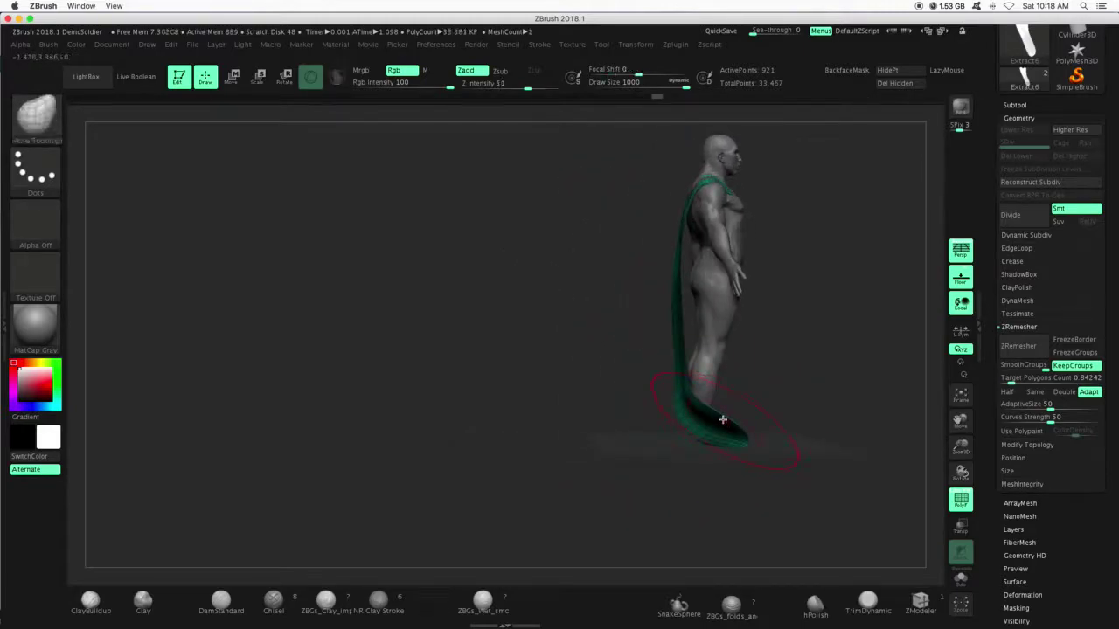
{"action": "mouse_move", "coordinate": [722, 419]}
{"action": "left_mouse_down"}
{"action": "mouse_move", "coordinate": [705, 465]}
{"action": "mouse_move", "coordinate": [641, 477]}
{"action": "mouse_move", "coordinate": [805, 468]}
{"action": "mouse_move", "coordinate": [692, 464]}
{"action": "mouse_move", "coordinate": [749, 466]}
{"action": "mouse_move", "coordinate": [934, 419]}
{"action": "mouse_move", "coordinate": [774, 429]}
{"action": "left_mouse_up"}
- Switch to the SnakeHook brush, pull the cape's trailing end far forward and slightly upward along the floor, and remesh it with ZRemesher
{"action": "left_click", "coordinate": [35, 111]}
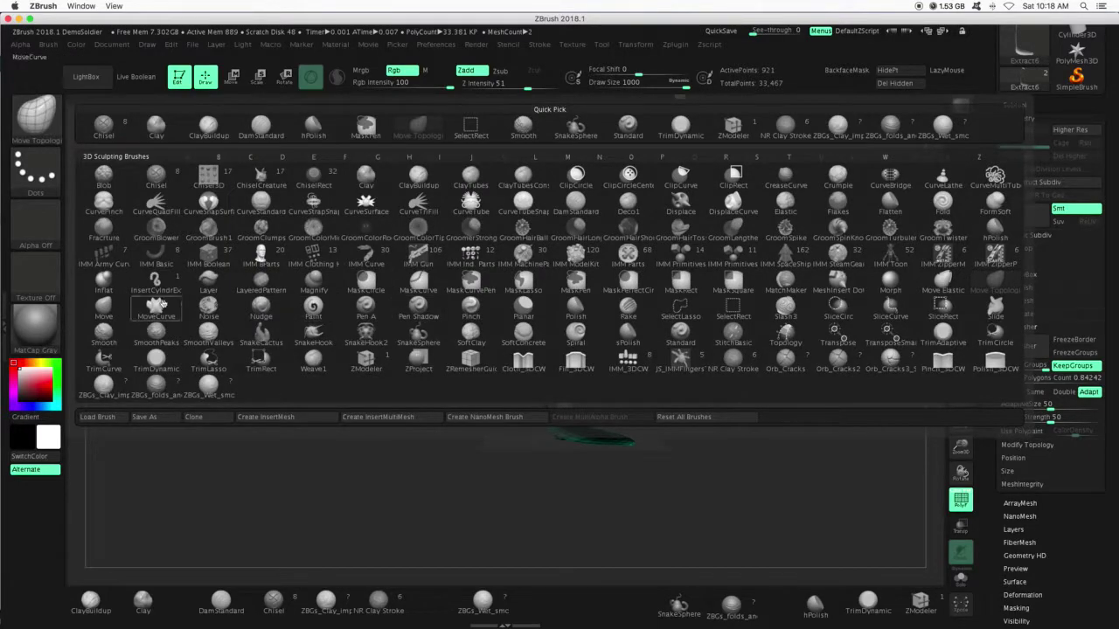
{"action": "mouse_move", "coordinate": [636, 369]}
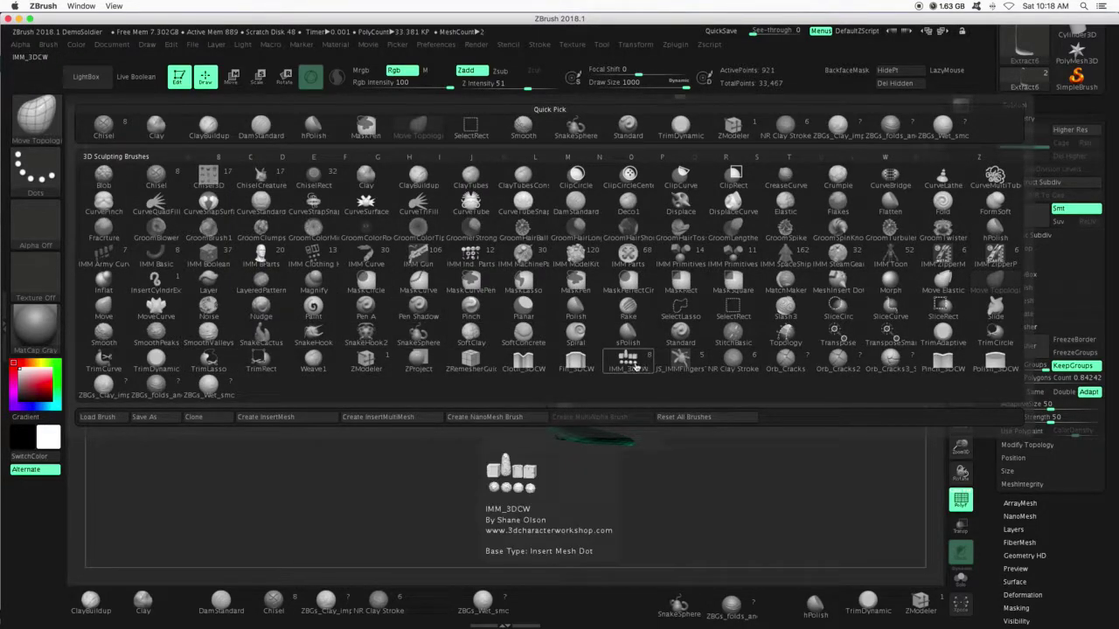
{"action": "left_click", "coordinate": [313, 332]}
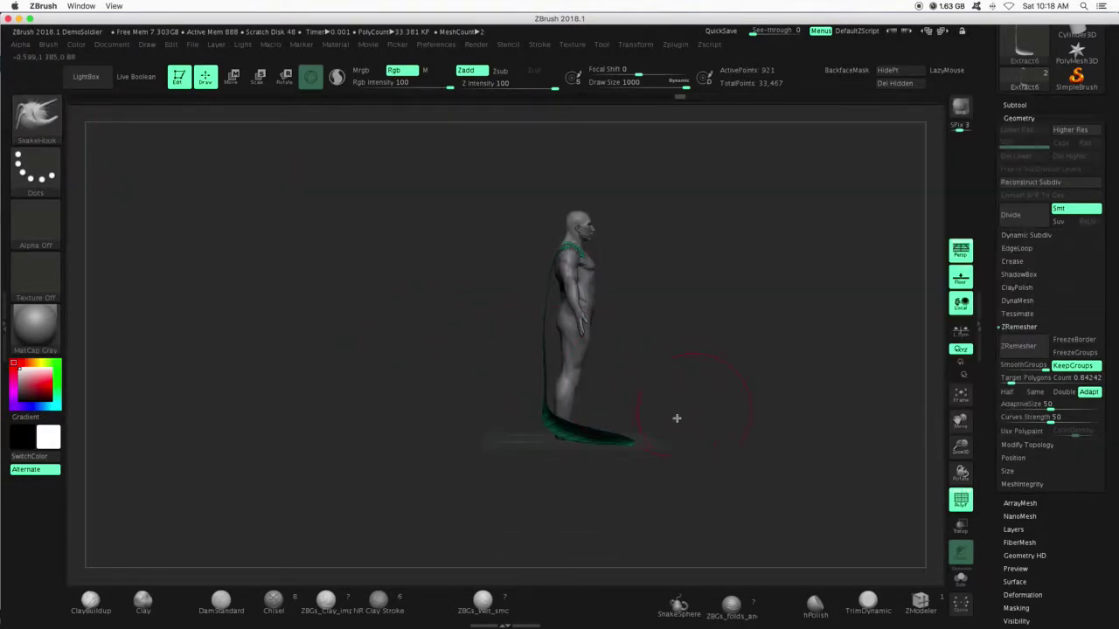
{"action": "mouse_move", "coordinate": [756, 365]}
{"action": "left_mouse_down"}
{"action": "mouse_move", "coordinate": [743, 422]}
{"action": "mouse_move", "coordinate": [766, 413]}
{"action": "mouse_move", "coordinate": [772, 366]}
{"action": "left_mouse_up"}
{"action": "left_click", "coordinate": [1018, 346]}
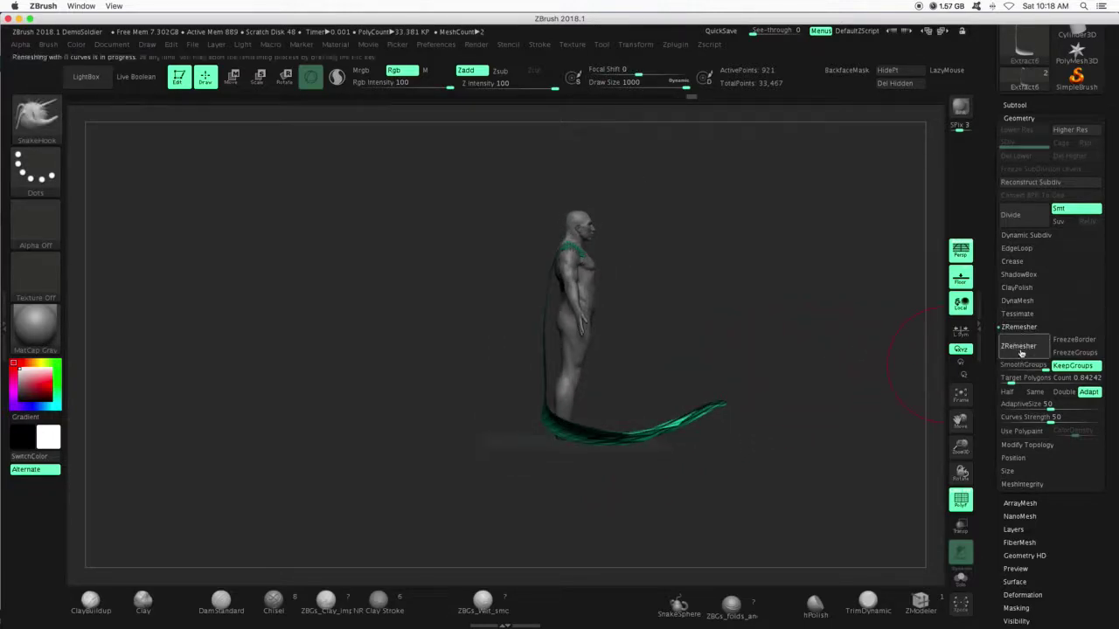
- Extend the cape's trailing end farther out to the soldier's right side and remesh the cape with ZRemesher
{"action": "mouse_move", "coordinate": [771, 433]}
{"action": "left_mouse_down"}
{"action": "mouse_move", "coordinate": [761, 417]}
{"action": "mouse_move", "coordinate": [740, 415]}
{"action": "mouse_move", "coordinate": [749, 413]}
{"action": "mouse_move", "coordinate": [742, 472]}
{"action": "mouse_move", "coordinate": [787, 394]}
{"action": "mouse_move", "coordinate": [699, 390]}
{"action": "mouse_move", "coordinate": [716, 419]}
{"action": "mouse_move", "coordinate": [773, 437]}
{"action": "mouse_move", "coordinate": [777, 393]}
{"action": "mouse_move", "coordinate": [784, 399]}
{"action": "mouse_move", "coordinate": [764, 452]}
{"action": "mouse_move", "coordinate": [790, 439]}
{"action": "mouse_move", "coordinate": [763, 384]}
{"action": "mouse_move", "coordinate": [757, 429]}
{"action": "mouse_move", "coordinate": [592, 425]}
{"action": "mouse_move", "coordinate": [535, 502]}
{"action": "mouse_move", "coordinate": [719, 465]}
{"action": "left_mouse_up"}
{"action": "left_click_drag", "start_coordinate": [652, 445], "coordinate": [750, 438]}
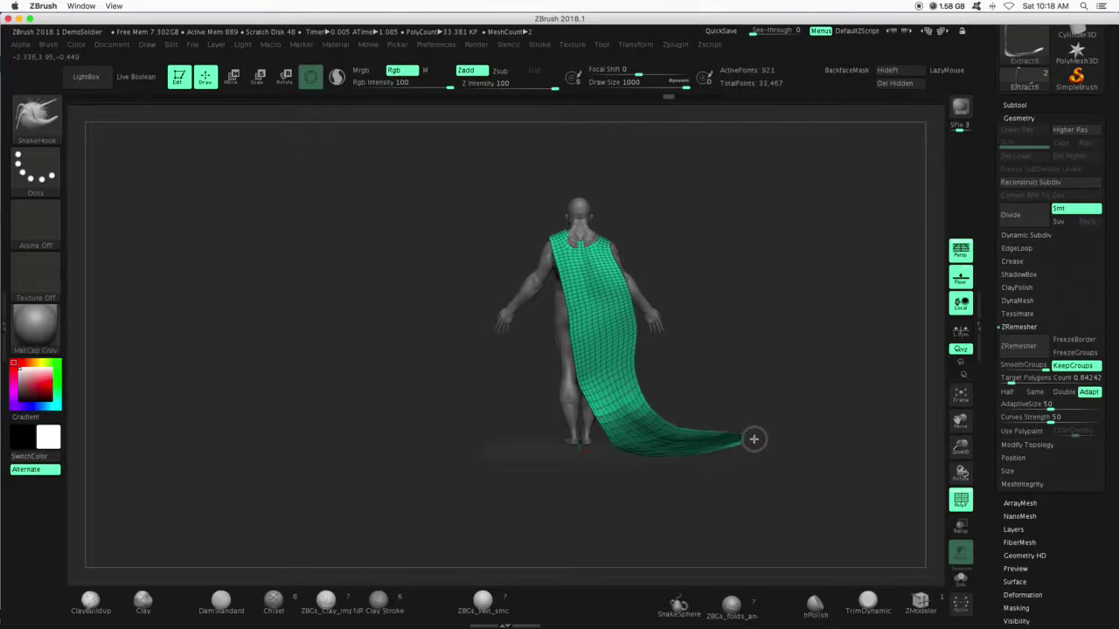
{"action": "left_click_drag", "start_coordinate": [796, 477], "coordinate": [804, 452]}
{"action": "left_click", "coordinate": [1025, 344]}
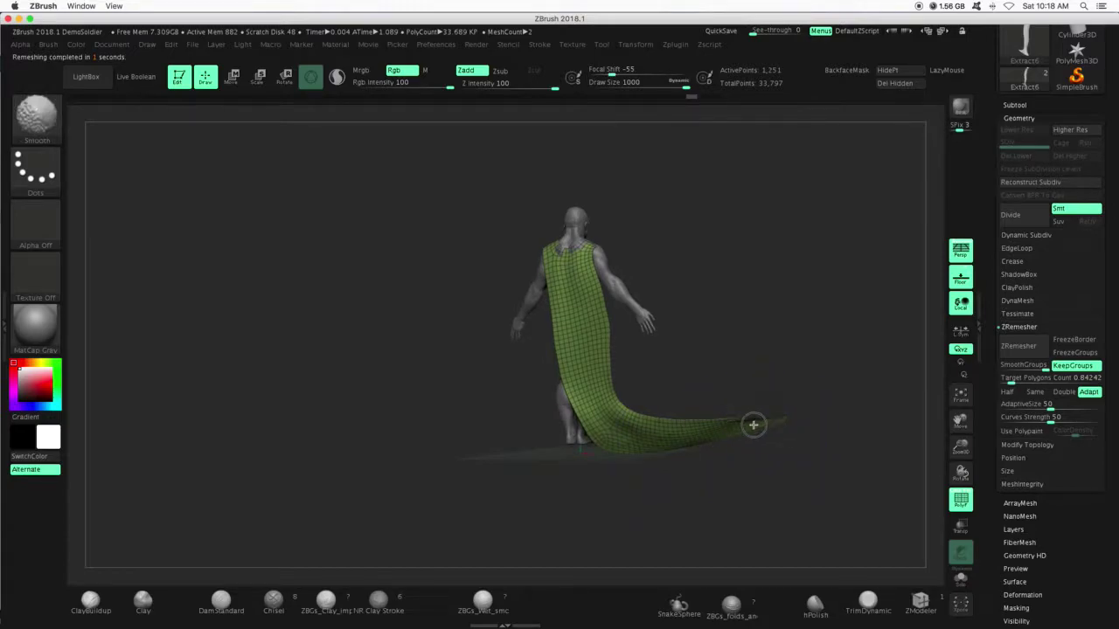
- Smooth and lengthen the cape's trailing end into a tapering curve rising off the floor, and remesh it with ZRemesher
{"action": "left_click_drag", "start_coordinate": [703, 428], "coordinate": [784, 474]}
{"action": "left_click_drag", "start_coordinate": [830, 445], "coordinate": [874, 512], "text": "alt"}
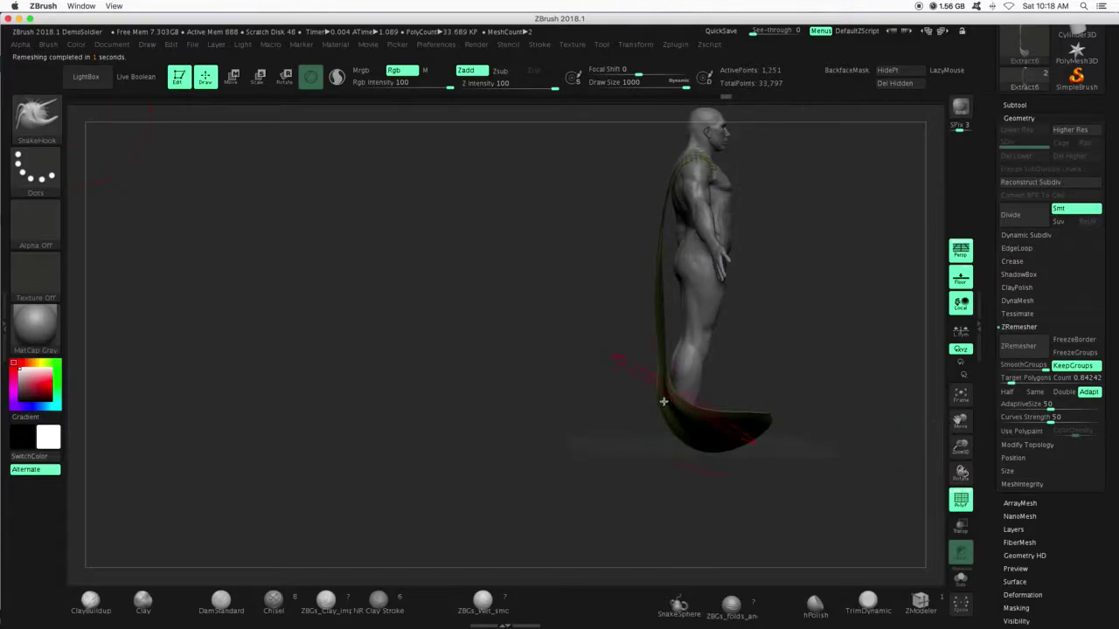
{"action": "mouse_move", "coordinate": [688, 418]}
{"action": "left_mouse_down"}
{"action": "mouse_move", "coordinate": [682, 437]}
{"action": "mouse_move", "coordinate": [669, 332]}
{"action": "mouse_move", "coordinate": [641, 345]}
{"action": "mouse_move", "coordinate": [760, 364]}
{"action": "mouse_move", "coordinate": [665, 373]}
{"action": "left_mouse_up"}
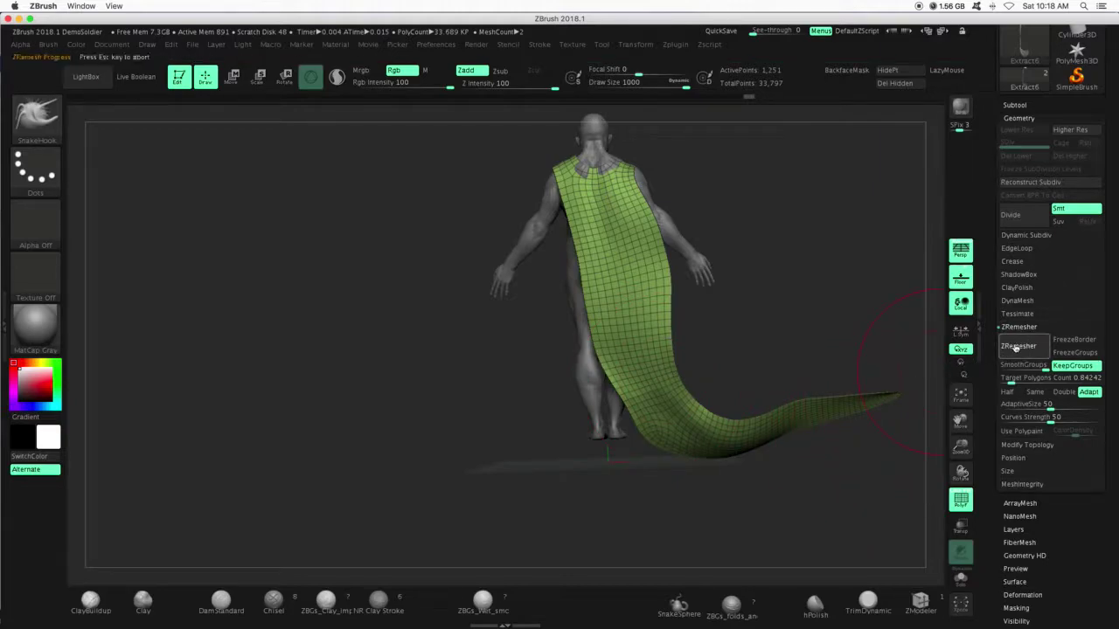
{"action": "left_click_drag", "start_coordinate": [967, 442], "coordinate": [830, 397]}
{"action": "mouse_move", "coordinate": [747, 376]}
{"action": "left_mouse_down", "text": "shift"}
{"action": "mouse_move", "coordinate": [749, 344]}
{"action": "mouse_move", "coordinate": [792, 344]}
{"action": "left_mouse_up", "text": "shift"}
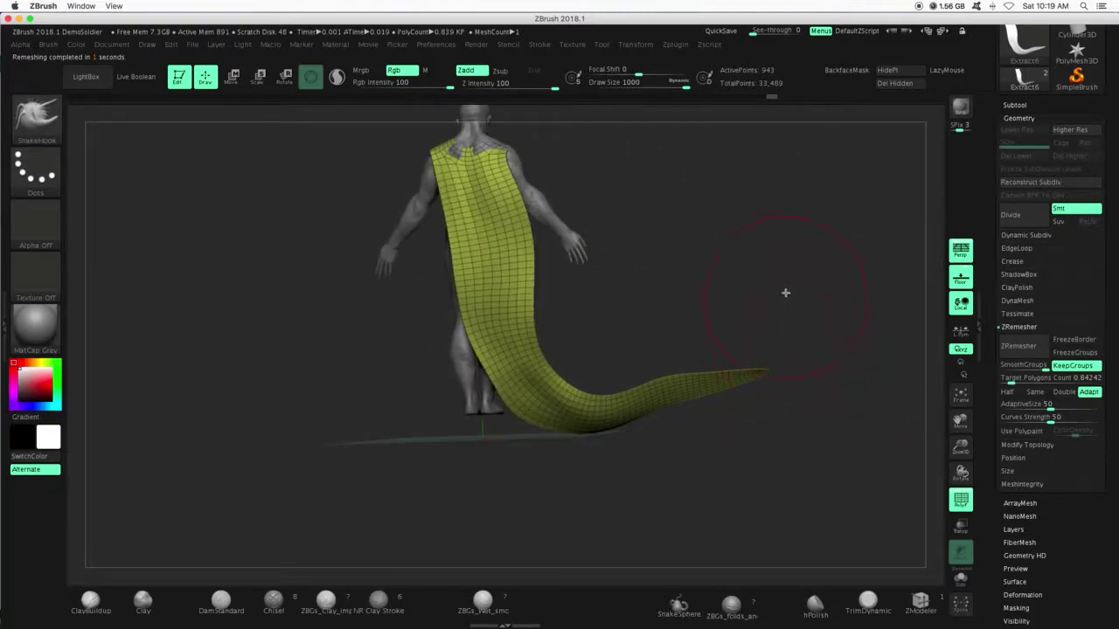
- Switch to the ZModeler brush and reduce the draw size to 422 for working close up on the cape's polygons
{"action": "left_click", "coordinate": [42, 129]}
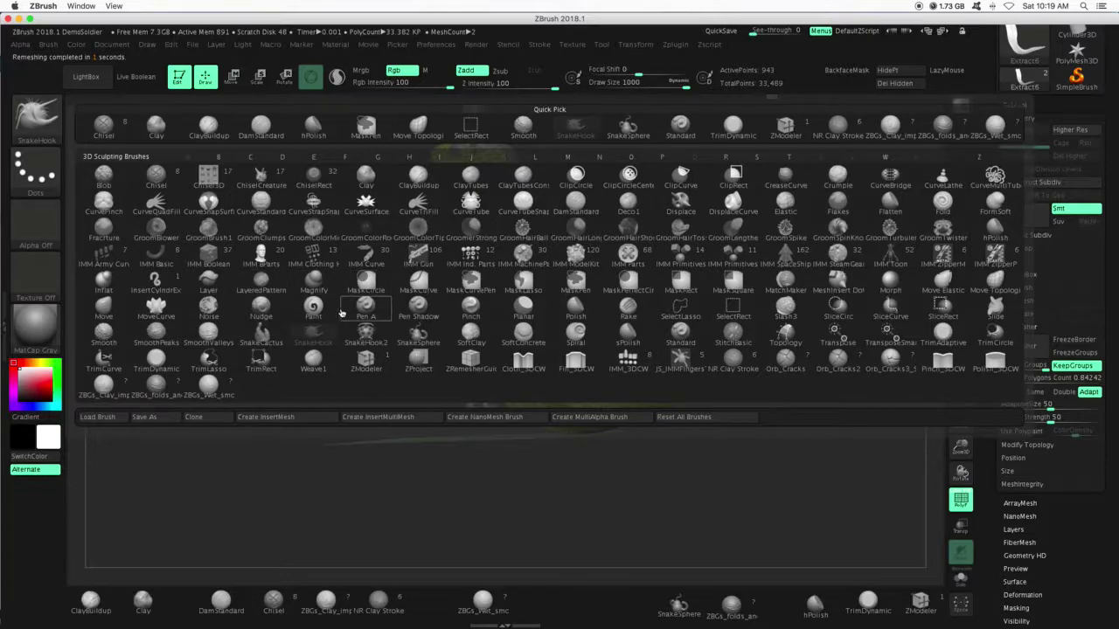
{"action": "left_click", "coordinate": [358, 365]}
{"action": "left_click_drag", "start_coordinate": [327, 384], "coordinate": [907, 453]}
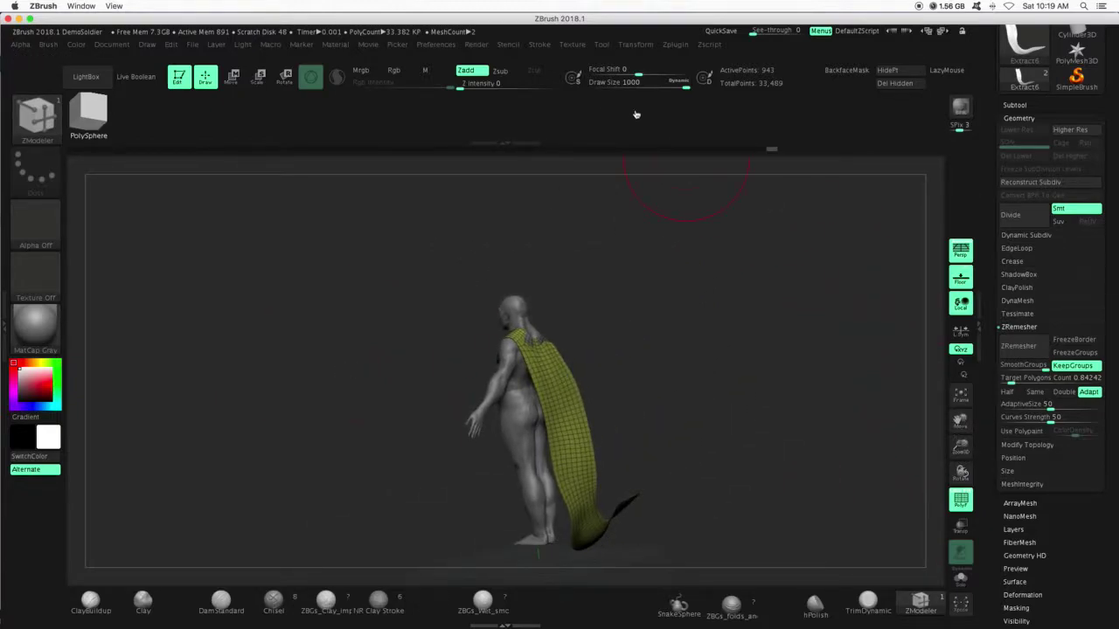
{"action": "left_click_drag", "start_coordinate": [685, 87], "coordinate": [653, 87]}
{"action": "left_click_drag", "start_coordinate": [960, 448], "coordinate": [971, 507]}
{"action": "left_click_drag", "start_coordinate": [960, 422], "coordinate": [935, 454]}
{"action": "left_click_drag", "start_coordinate": [487, 337], "coordinate": [594, 314]}
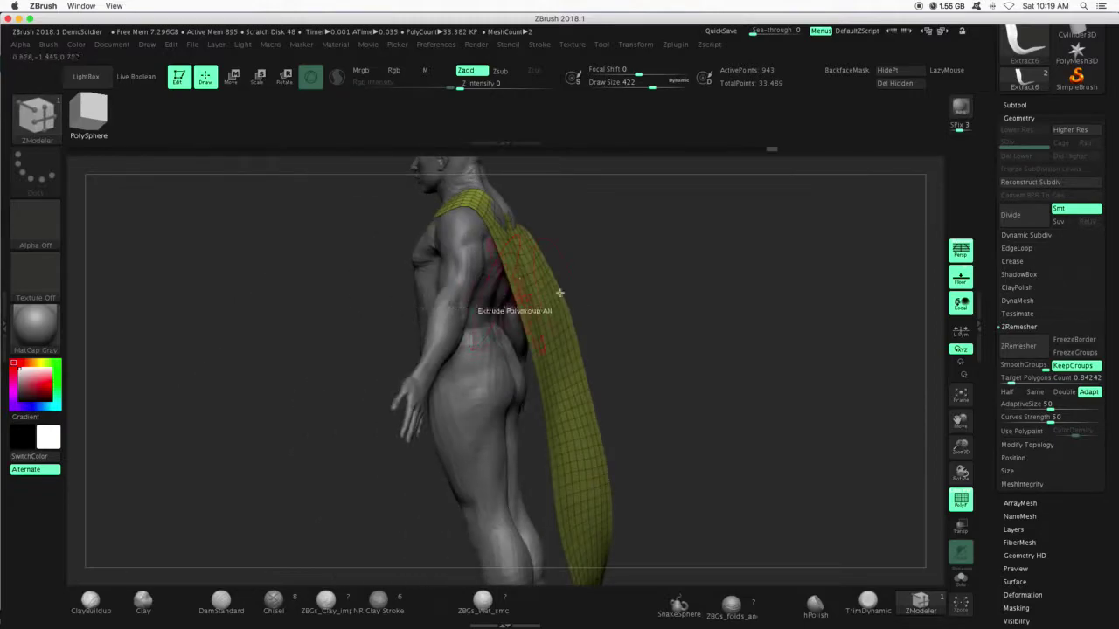
{"action": "left_click_drag", "start_coordinate": [961, 421], "coordinate": [914, 423]}
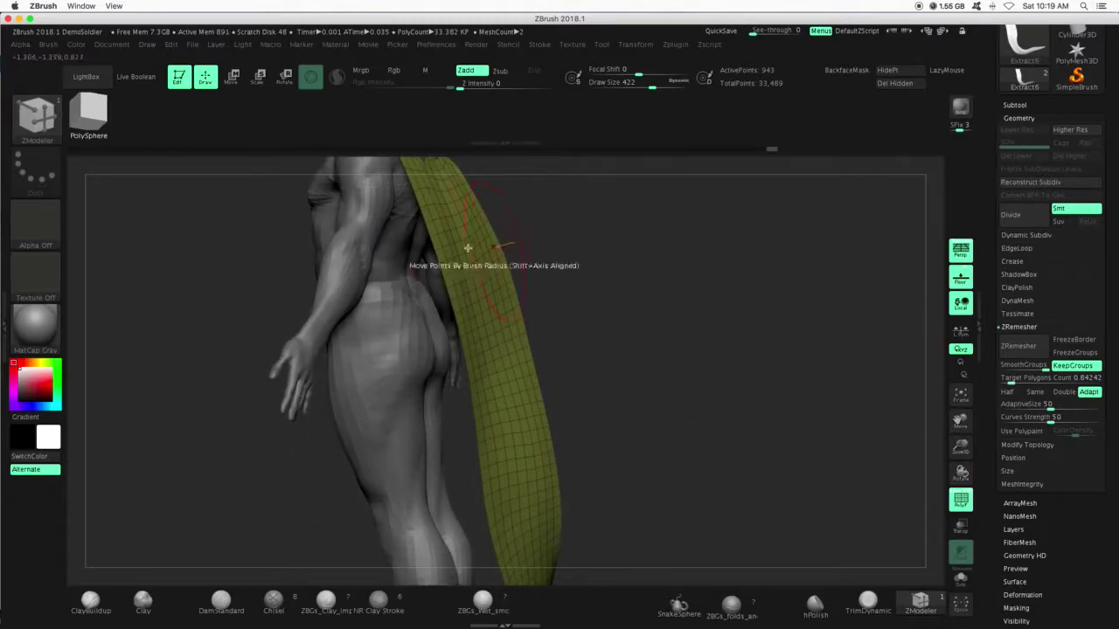
- Set the ZModeler polygon action to QMesh
{"action": "key", "text": "space"}
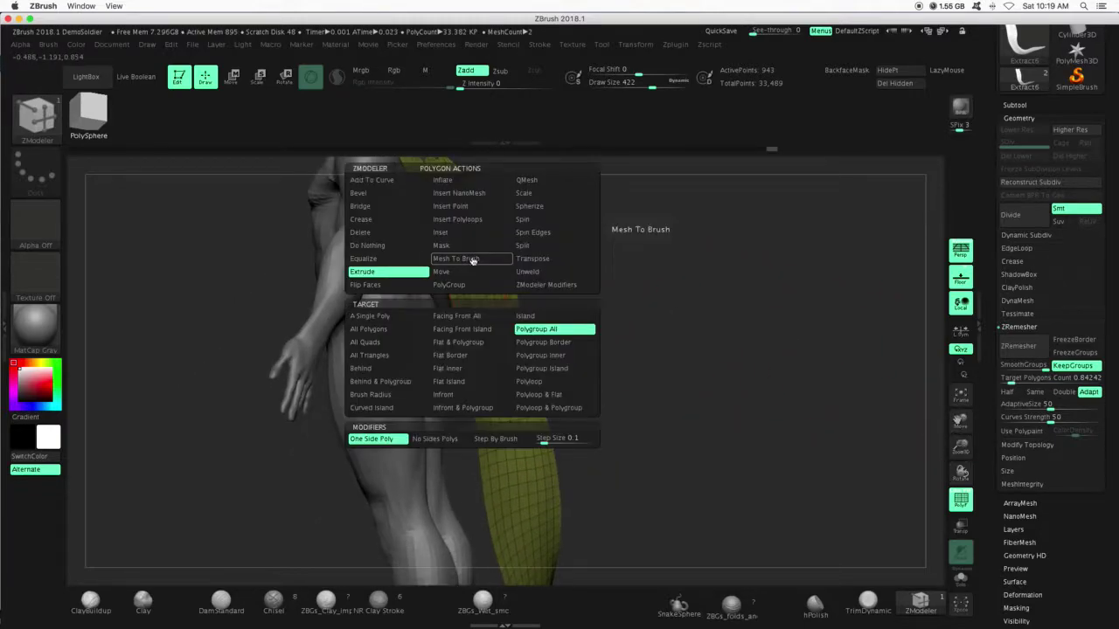
{"action": "left_click", "coordinate": [401, 315]}
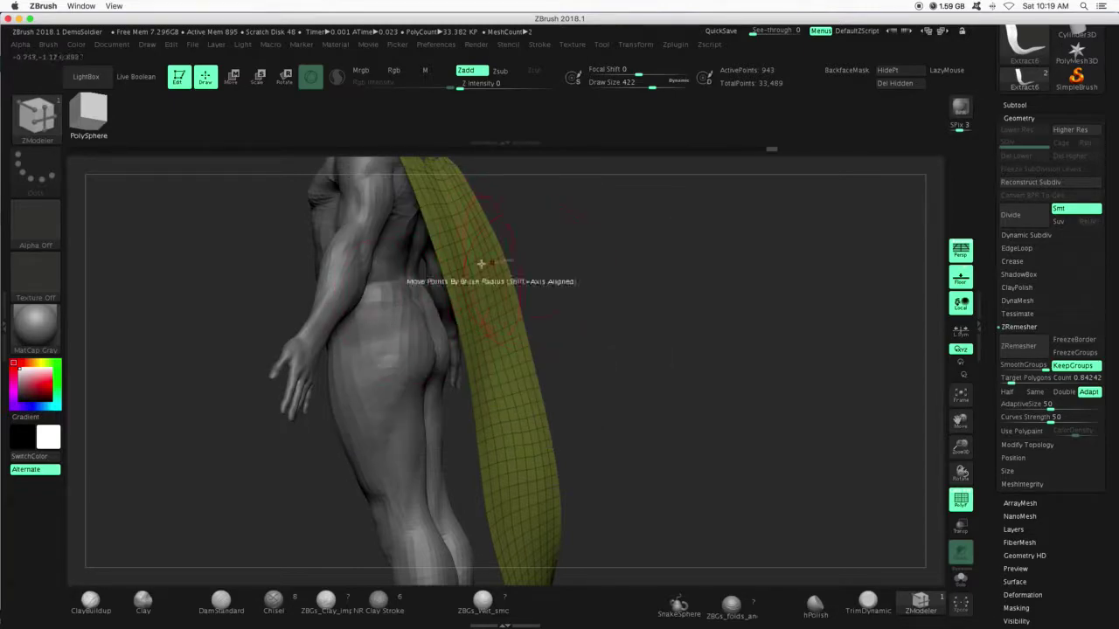
{"action": "key", "text": "space"}
{"action": "left_click", "coordinate": [532, 180]}
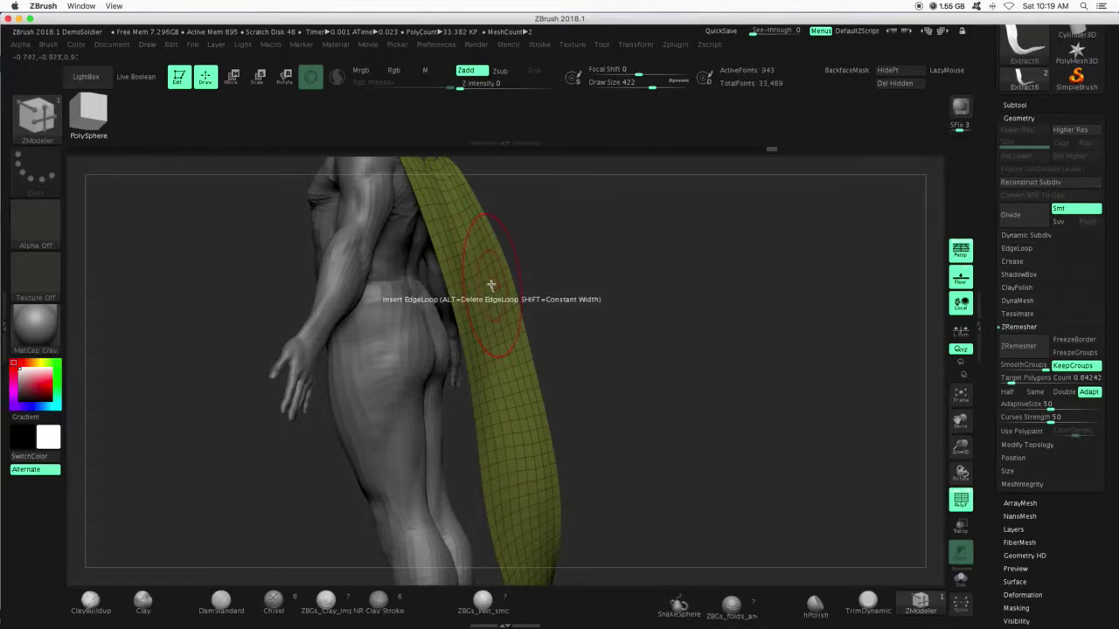
- Try inserting an edge loop into the cape, undo it, and set the draw size to 167
{"action": "left_click_drag", "start_coordinate": [492, 285], "coordinate": [484, 271]}
{"action": "key", "text": "ctrl+z"}
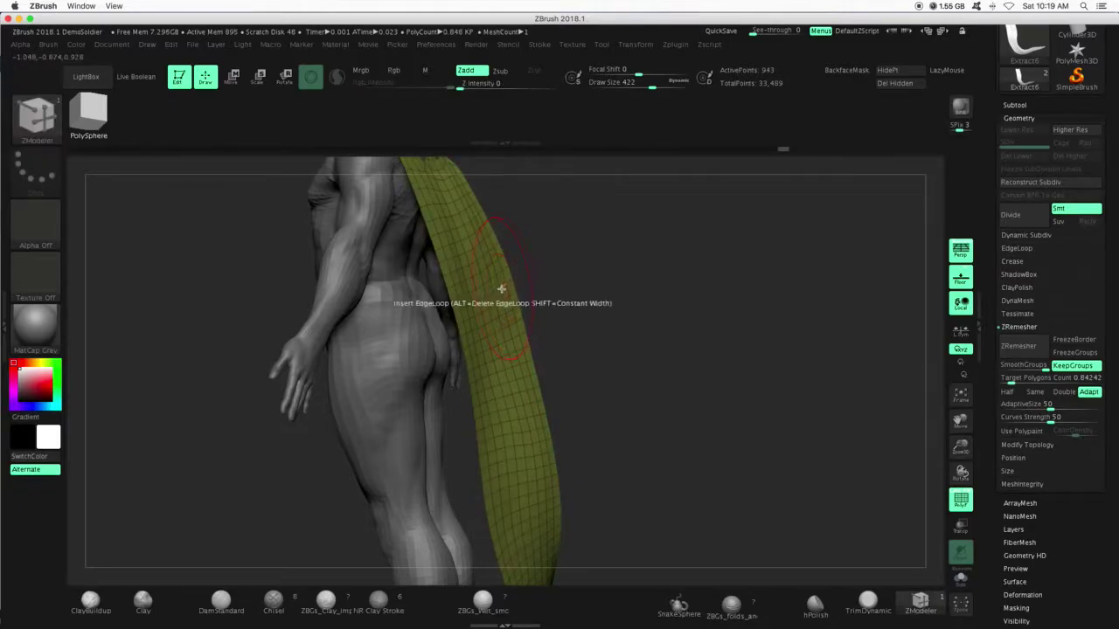
{"action": "left_click", "coordinate": [629, 86]}
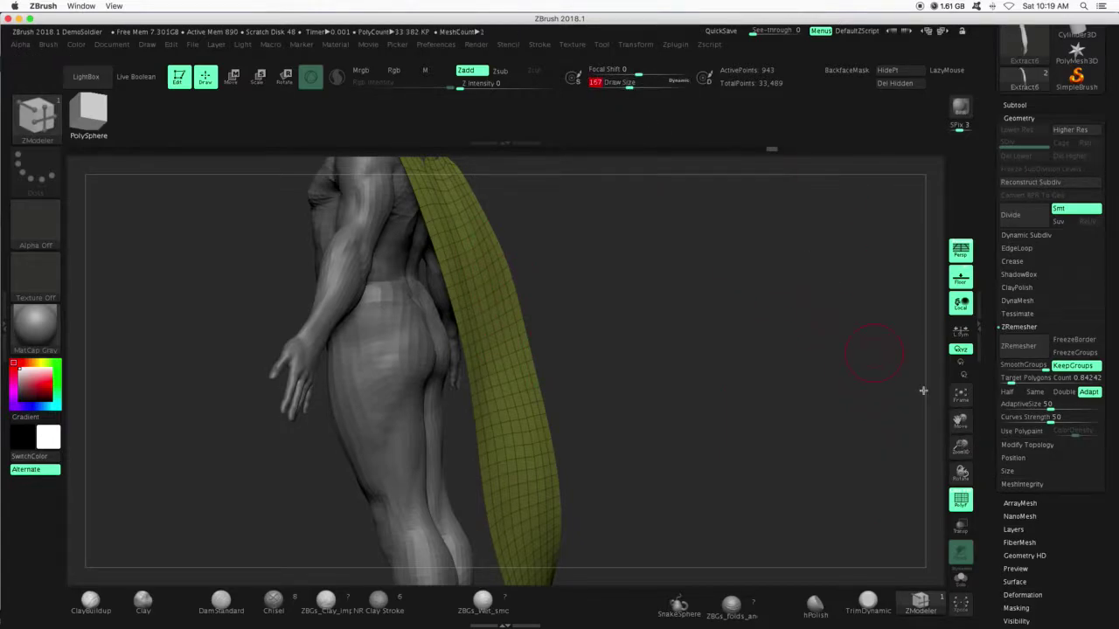
{"action": "left_click_drag", "start_coordinate": [960, 448], "coordinate": [966, 506]}
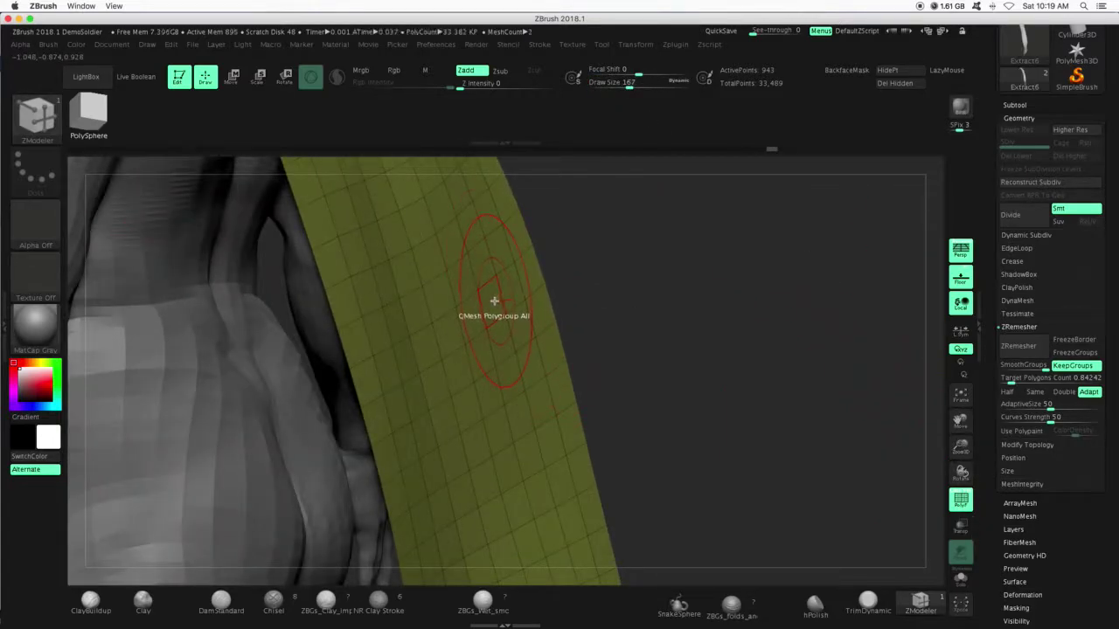
- Try QMesh with the A Single Poly target by pulling one polygon out of the cape, and undo it
{"action": "key", "text": "space"}
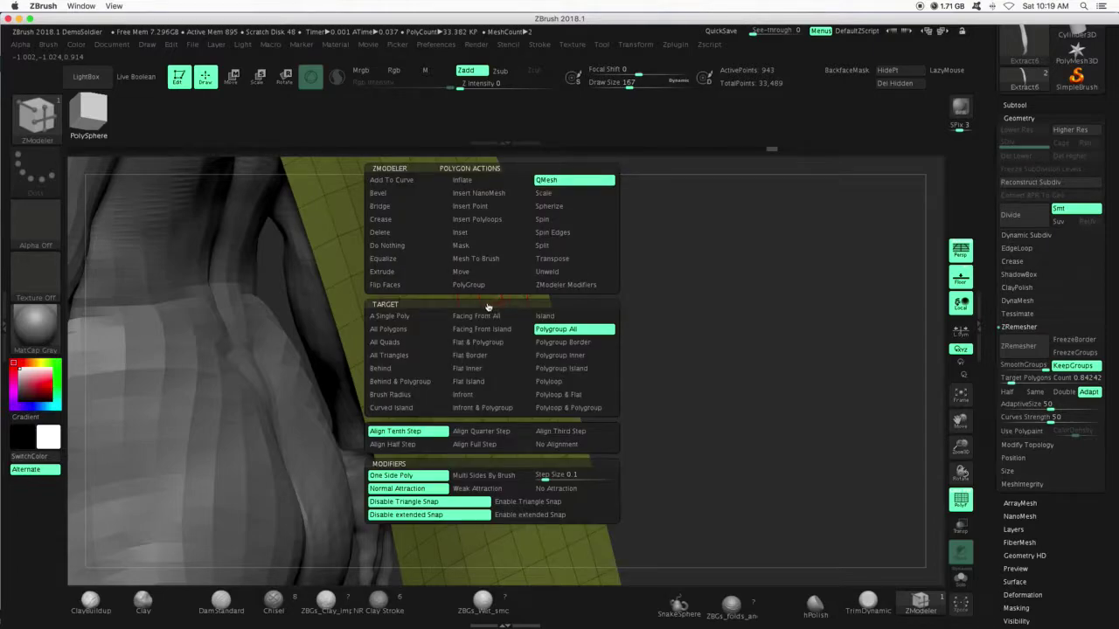
{"action": "left_click", "coordinate": [397, 318]}
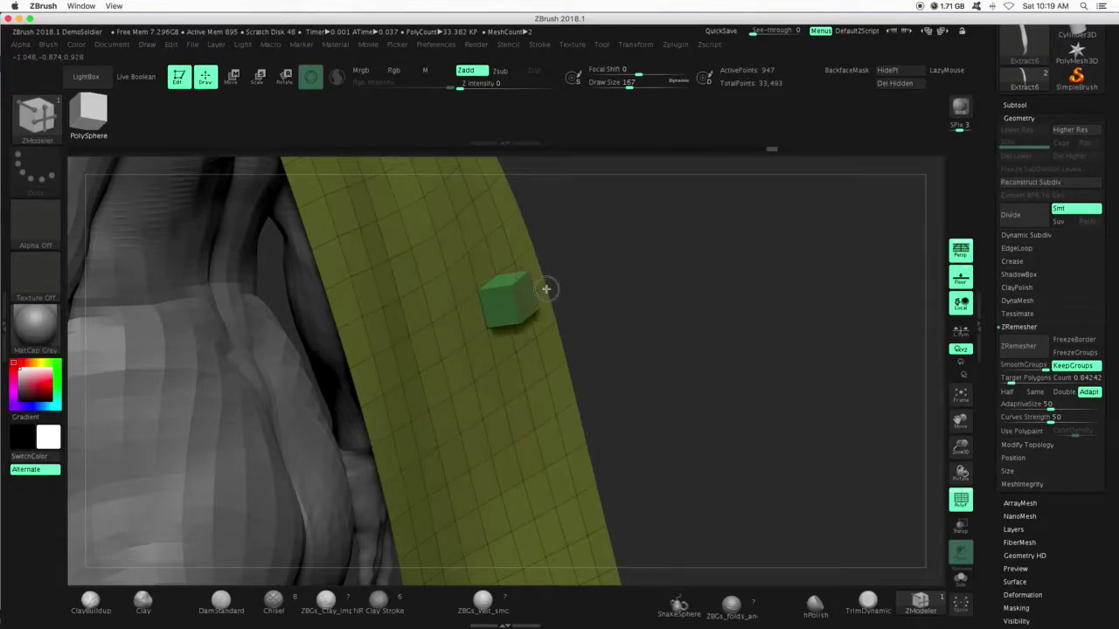
{"action": "left_click_drag", "start_coordinate": [545, 288], "coordinate": [500, 312]}
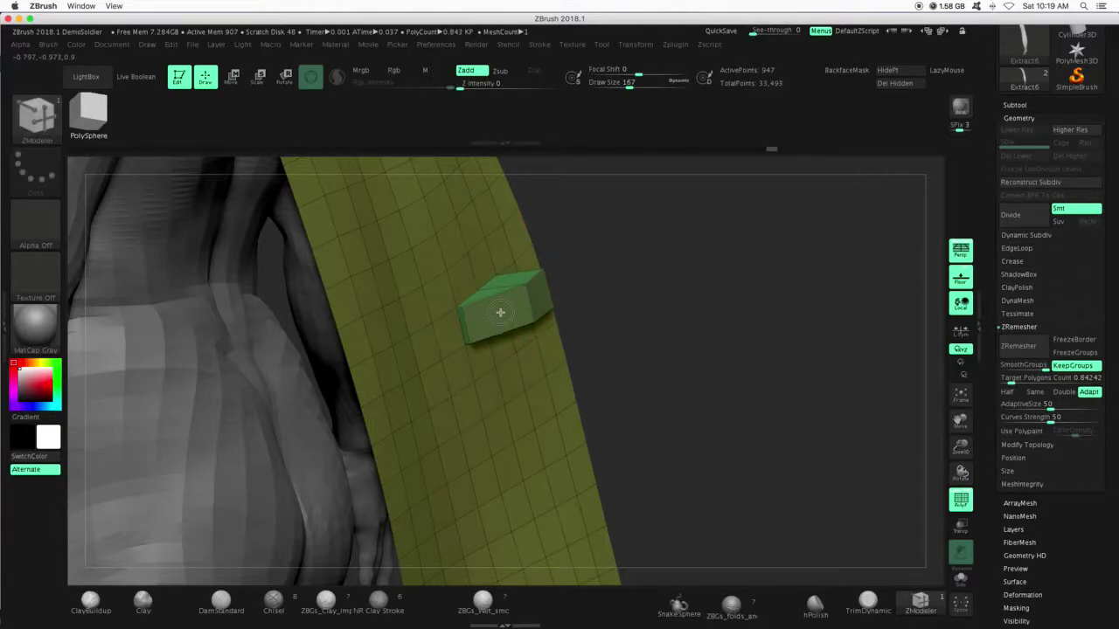
{"action": "left_click_drag", "start_coordinate": [580, 291], "coordinate": [490, 299]}
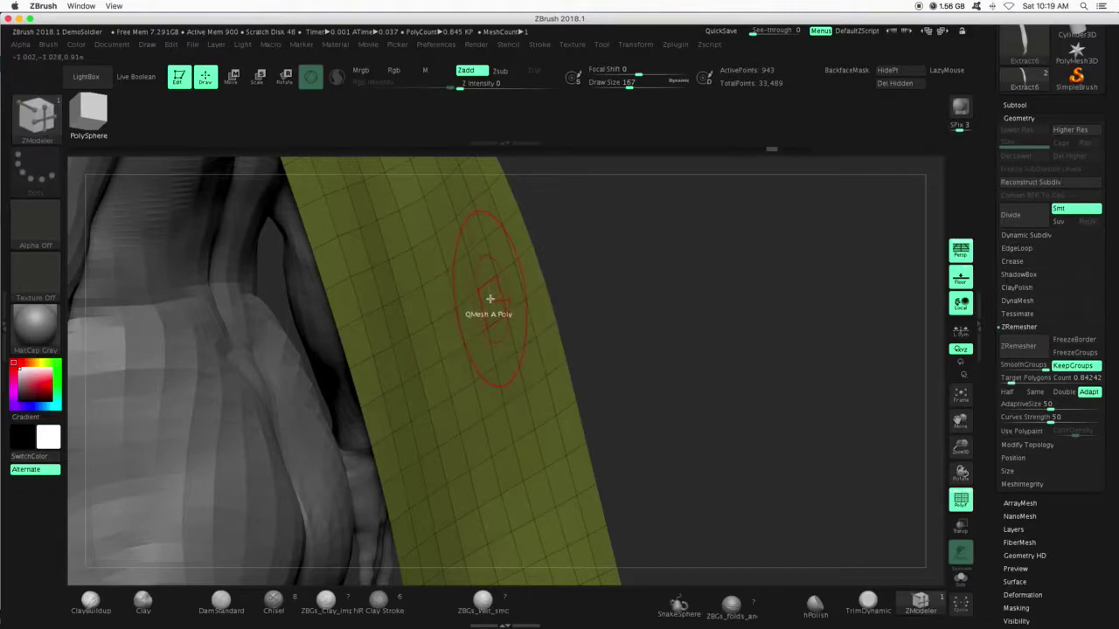
- Set the ZModeler polygon action to Extrude with the Polygroup All target and extrude the whole cape slightly to give it thickness
{"action": "key", "text": "space"}
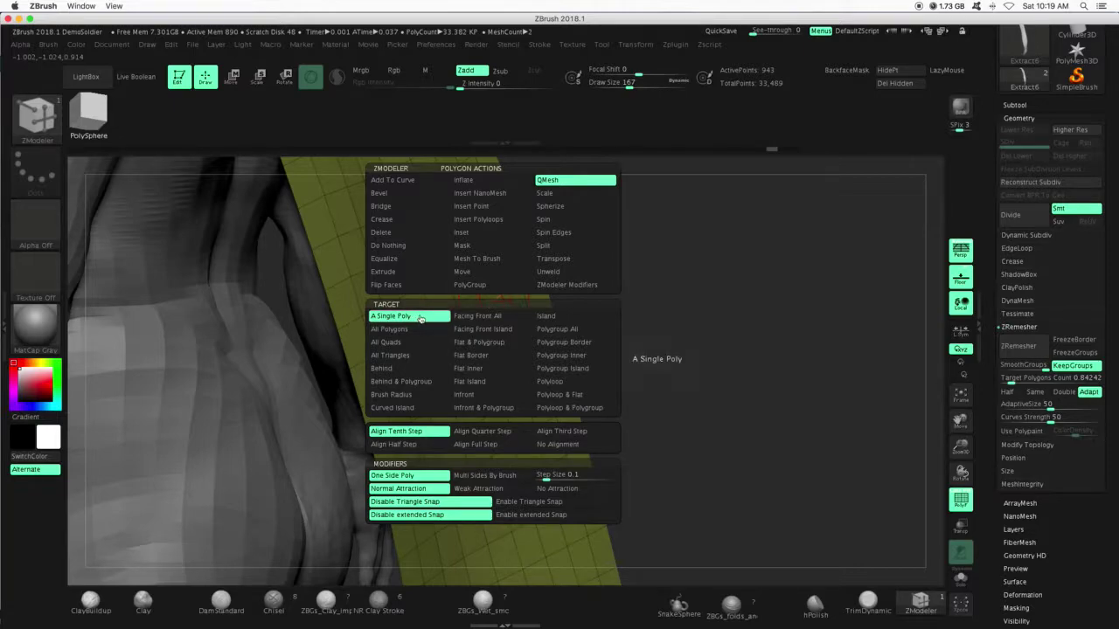
{"action": "left_click", "coordinate": [556, 330]}
{"action": "left_click_drag", "start_coordinate": [962, 449], "coordinate": [699, 472]}
{"action": "left_click_drag", "start_coordinate": [960, 448], "coordinate": [954, 525]}
{"action": "key", "text": "space"}
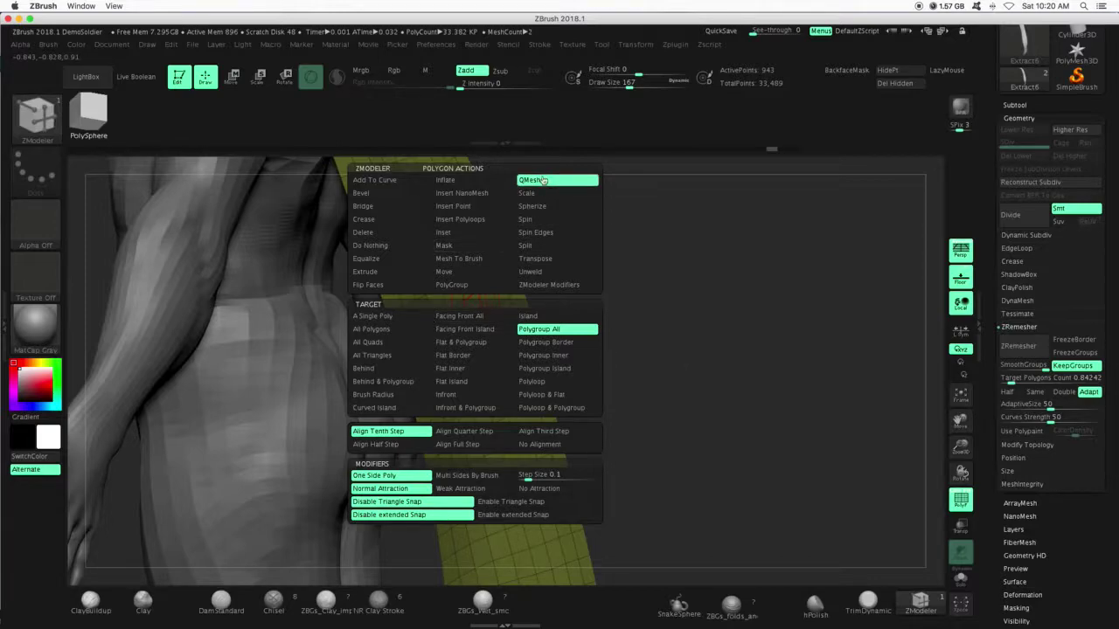
{"action": "left_click", "coordinate": [373, 273]}
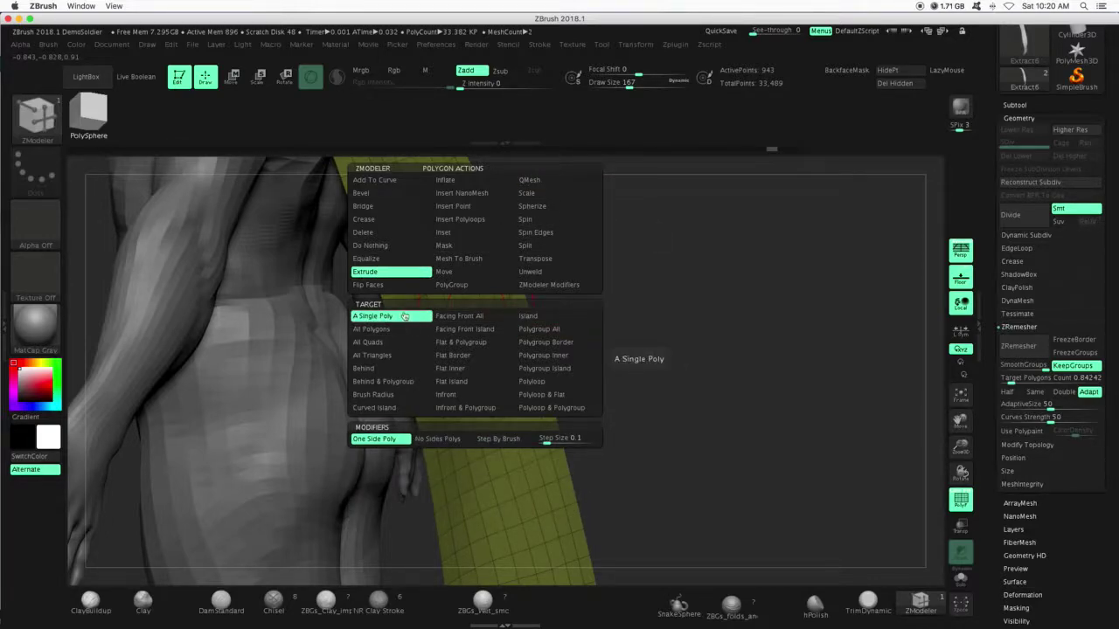
{"action": "left_click", "coordinate": [540, 329]}
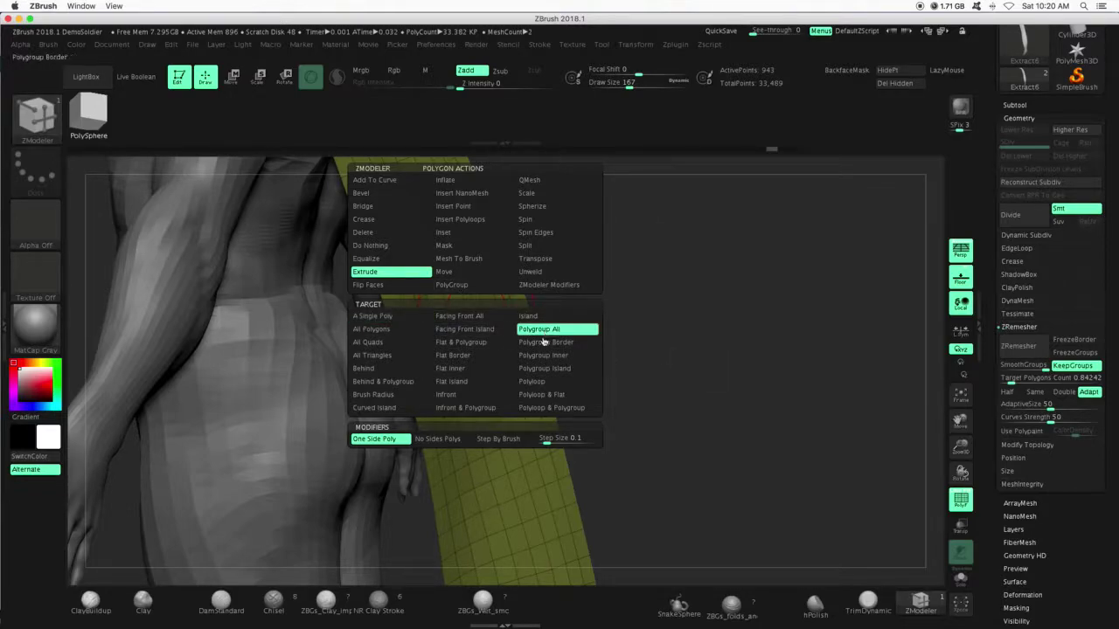
{"action": "key", "text": "space"}
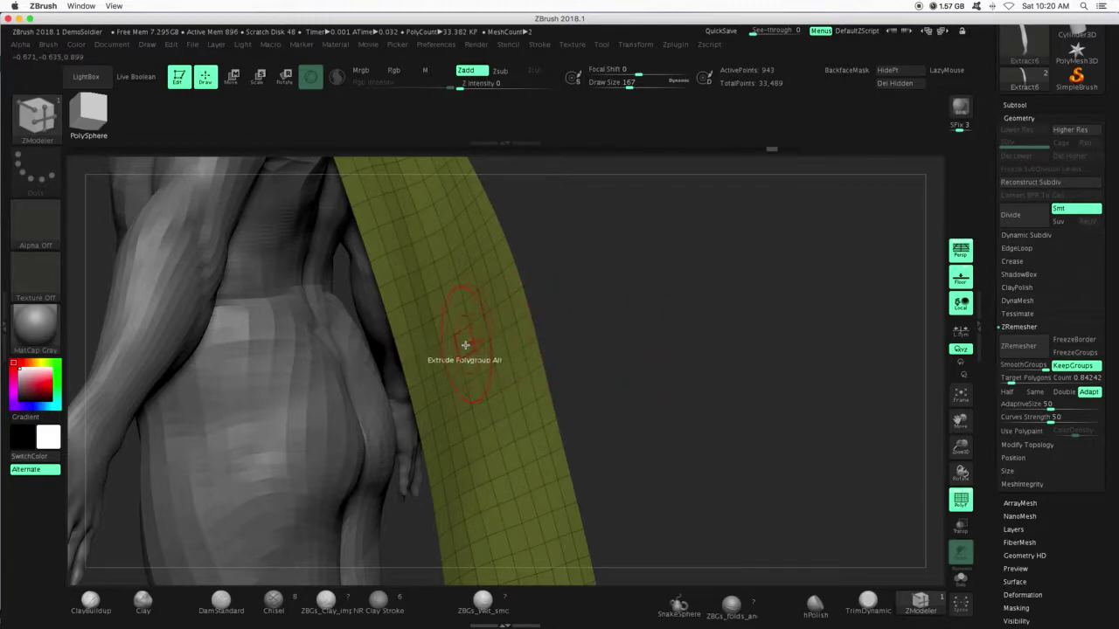
{"action": "left_click_drag", "start_coordinate": [468, 341], "coordinate": [478, 338]}
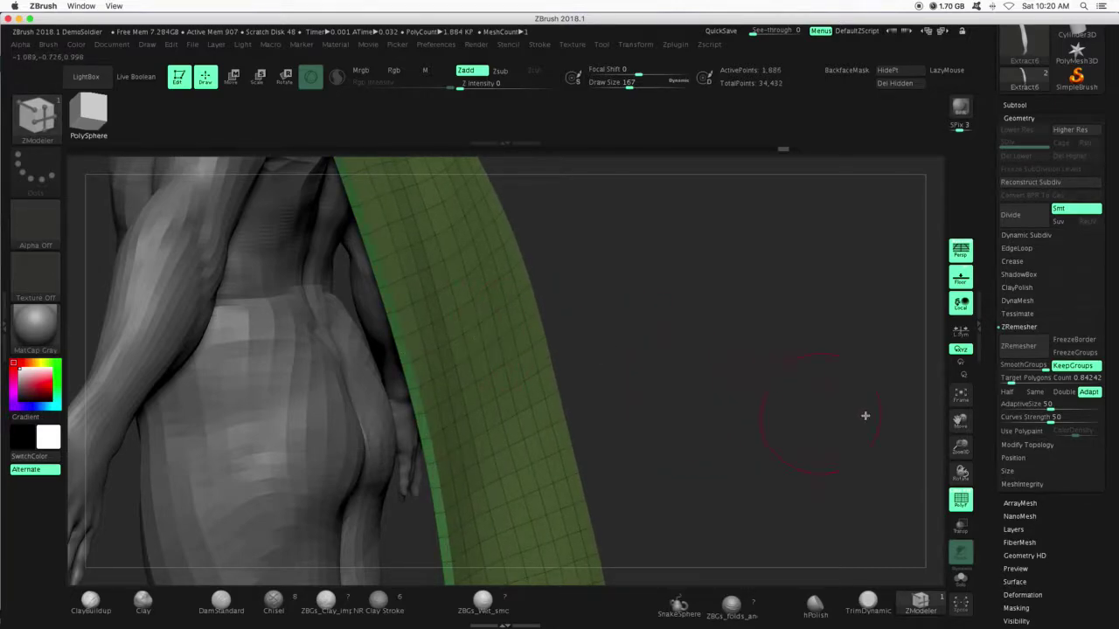
- Examine the extruded cape's edge thickness and its overall shape from several angles
{"action": "left_click_drag", "start_coordinate": [961, 444], "coordinate": [942, 390]}
{"action": "left_click_drag", "start_coordinate": [695, 403], "coordinate": [979, 336]}
{"action": "left_click_drag", "start_coordinate": [962, 448], "coordinate": [955, 409]}
{"action": "left_click_drag", "start_coordinate": [960, 421], "coordinate": [948, 465]}
{"action": "left_click_drag", "start_coordinate": [791, 409], "coordinate": [796, 380]}
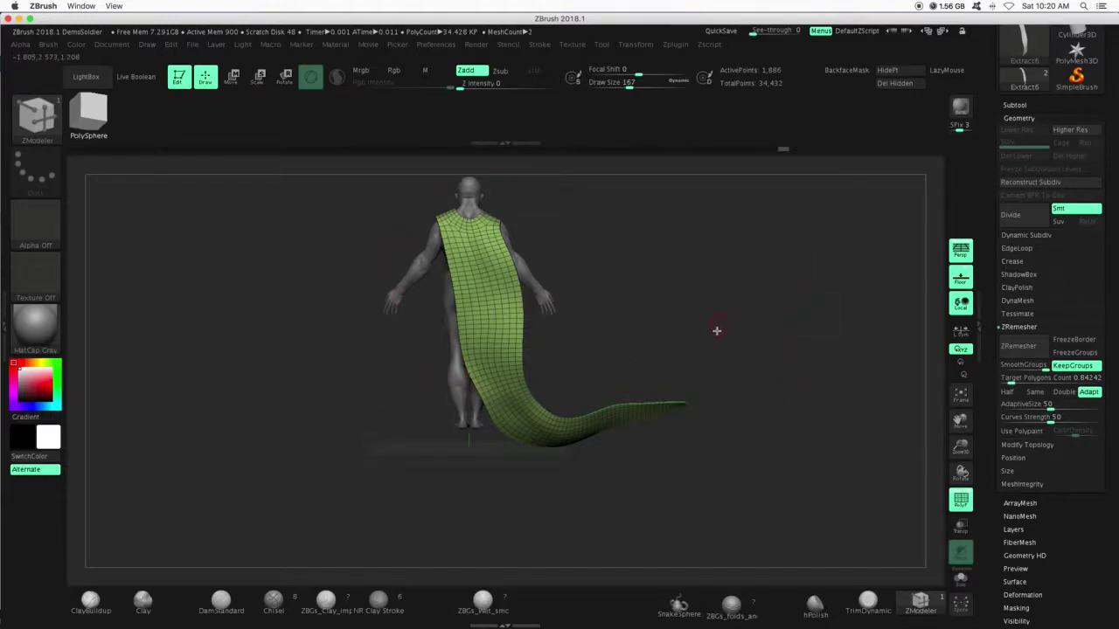
{"action": "mouse_move", "coordinate": [716, 330]}
{"action": "left_mouse_down"}
{"action": "mouse_move", "coordinate": [621, 332]}
{"action": "mouse_move", "coordinate": [656, 332]}
{"action": "mouse_move", "coordinate": [614, 317]}
{"action": "left_mouse_up"}
{"action": "left_click_drag", "start_coordinate": [961, 448], "coordinate": [962, 473]}
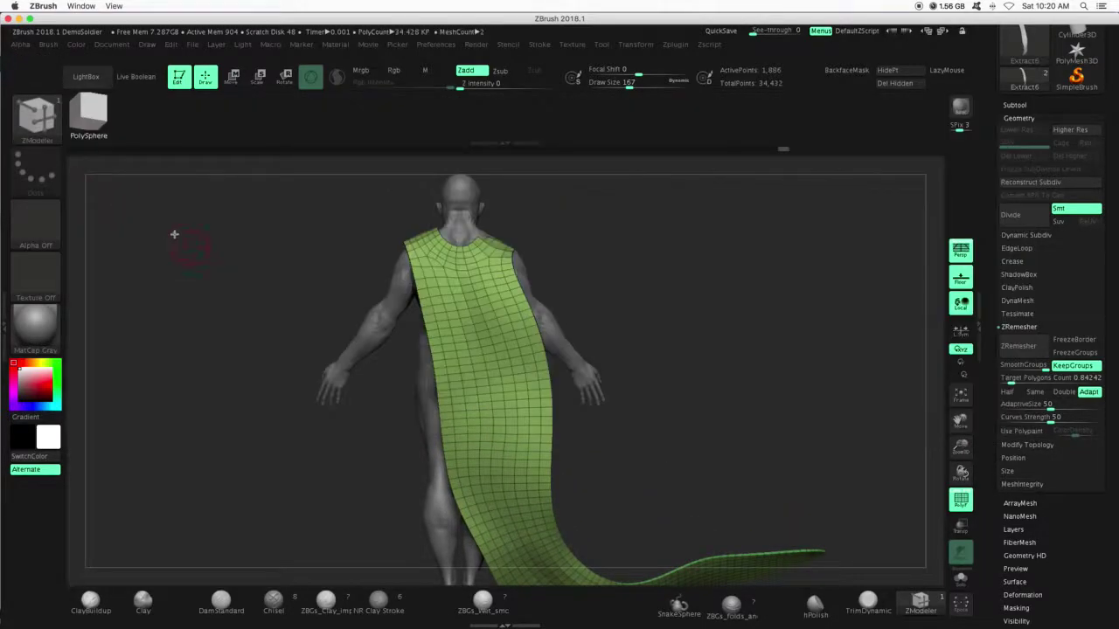
- Choose the ZBGs folds brush, hide the cape's wireframe, and divide the cape up to subdivision level 3
{"action": "left_click", "coordinate": [37, 118]}
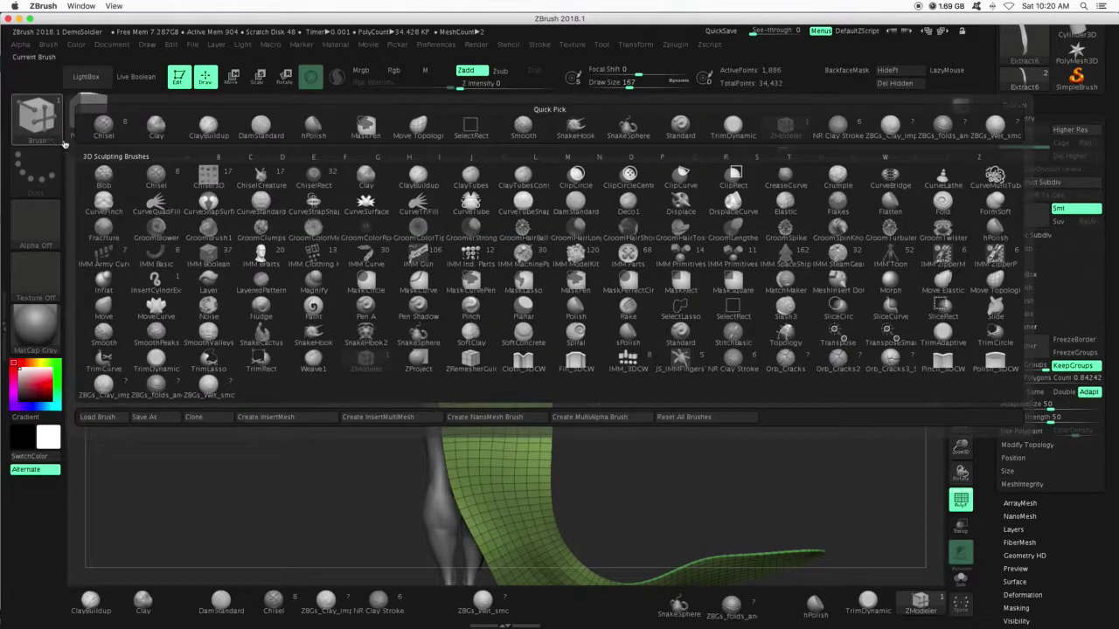
{"action": "left_click", "coordinate": [160, 386]}
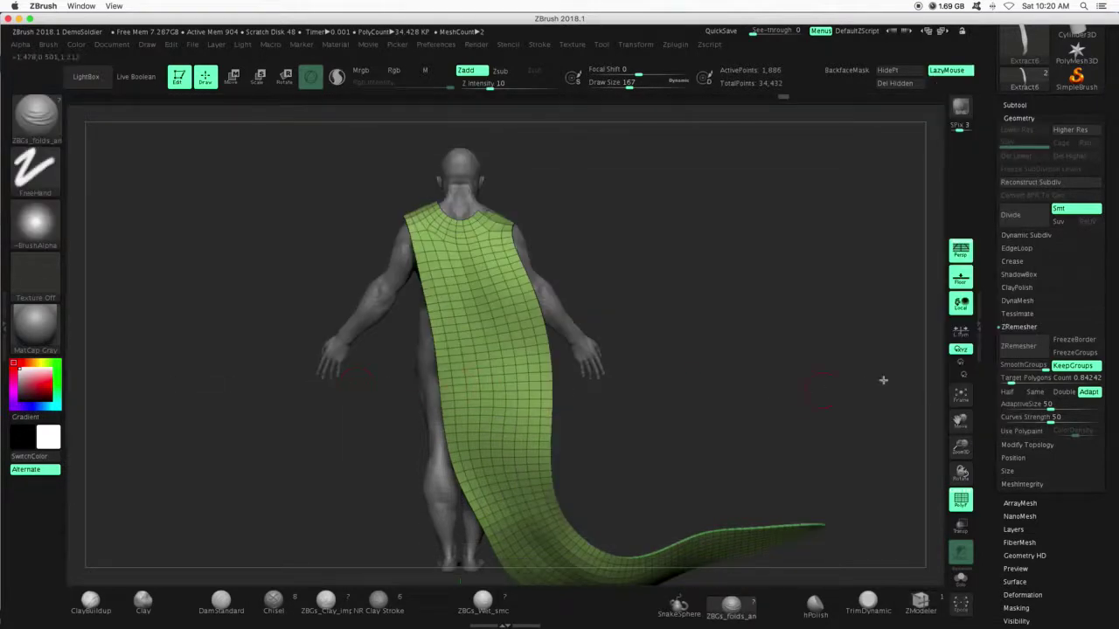
{"action": "left_click", "coordinate": [977, 505]}
{"action": "left_click", "coordinate": [957, 394]}
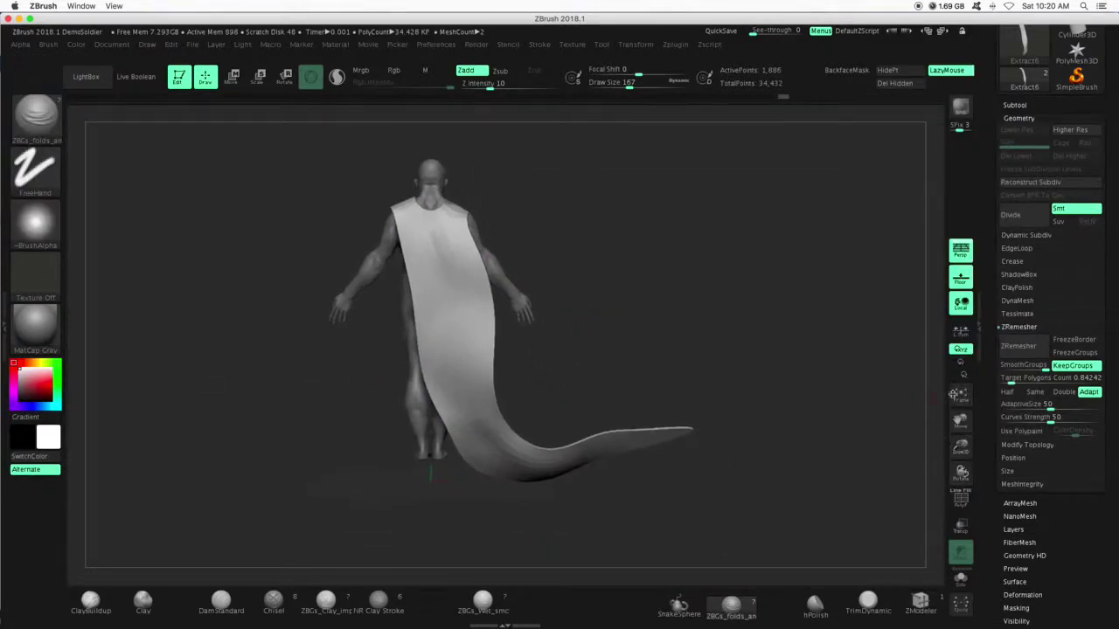
{"action": "left_click", "coordinate": [1027, 215]}
{"action": "left_click", "coordinate": [1013, 215]}
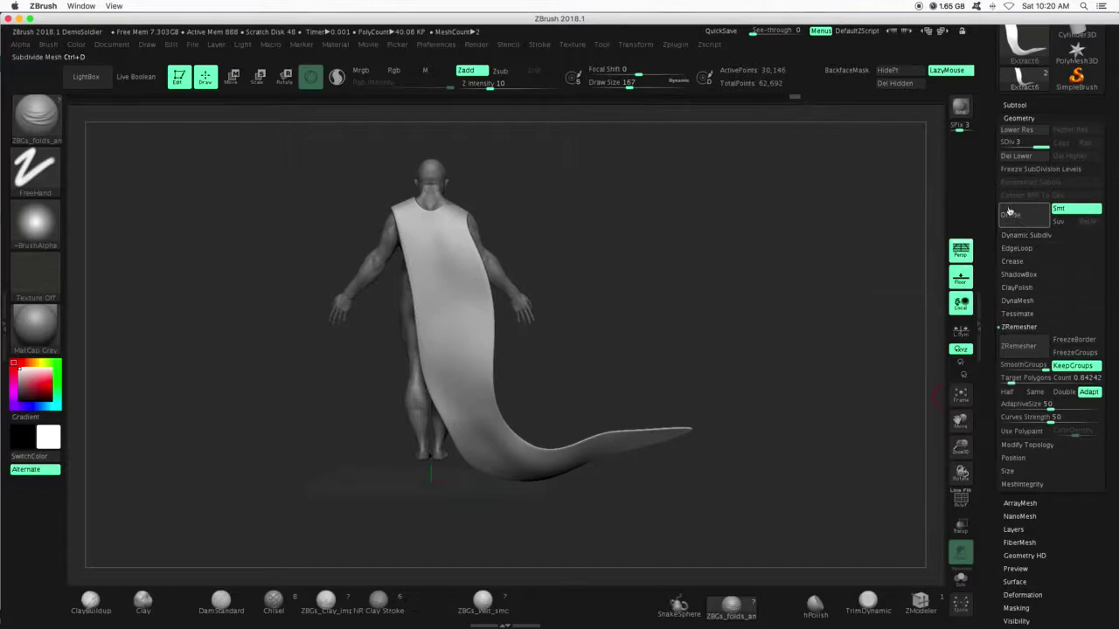
- Set the draw size to 372 and sculpt long, broad folds down the cape's back from the shoulders toward the lower bend
{"action": "left_click_drag", "start_coordinate": [628, 87], "coordinate": [648, 87]}
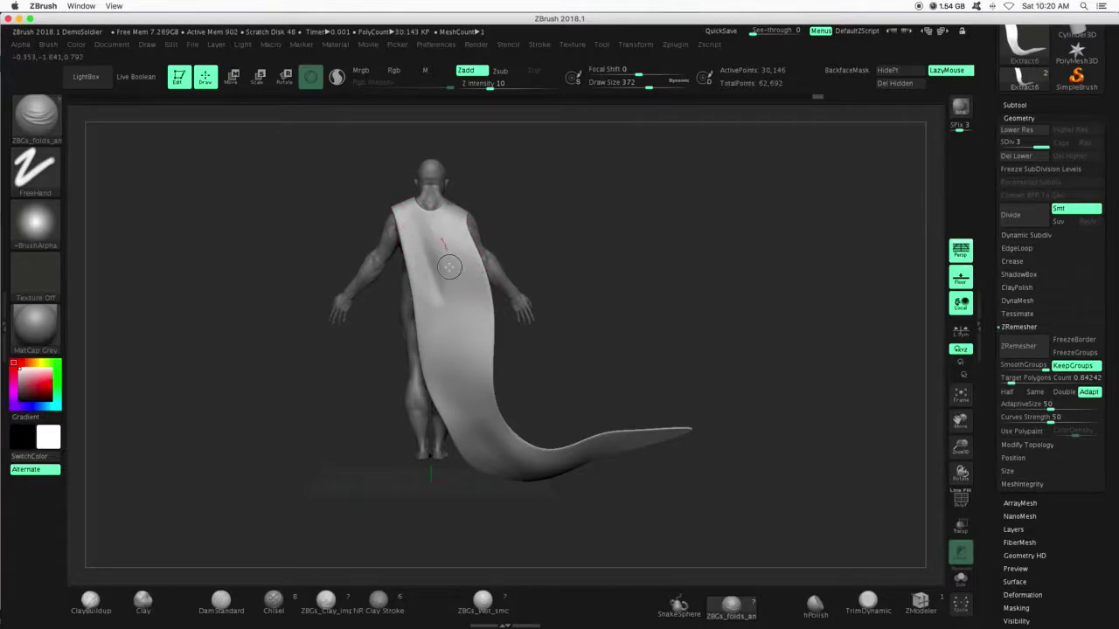
{"action": "mouse_move", "coordinate": [443, 262]}
{"action": "left_mouse_down"}
{"action": "mouse_move", "coordinate": [447, 417]}
{"action": "mouse_move", "coordinate": [518, 420]}
{"action": "mouse_move", "coordinate": [549, 474]}
{"action": "left_mouse_up"}
{"action": "left_click_drag", "start_coordinate": [613, 502], "coordinate": [589, 477]}
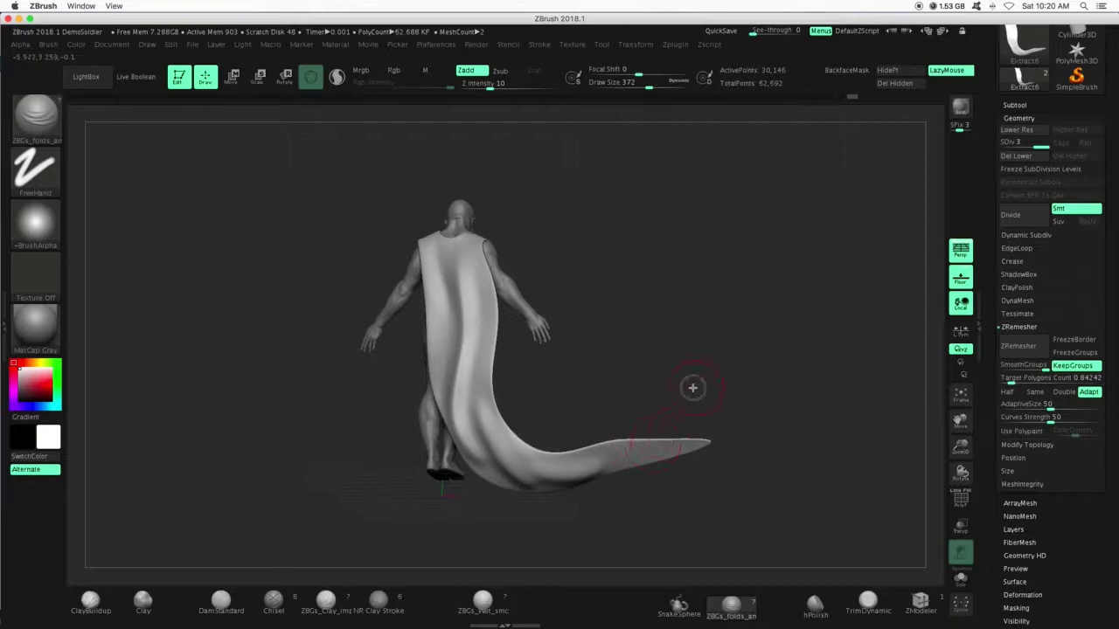
{"action": "mouse_move", "coordinate": [691, 387]}
{"action": "left_mouse_down"}
{"action": "mouse_move", "coordinate": [599, 399]}
{"action": "mouse_move", "coordinate": [623, 383]}
{"action": "mouse_move", "coordinate": [742, 397]}
{"action": "mouse_move", "coordinate": [750, 371]}
{"action": "left_mouse_up"}
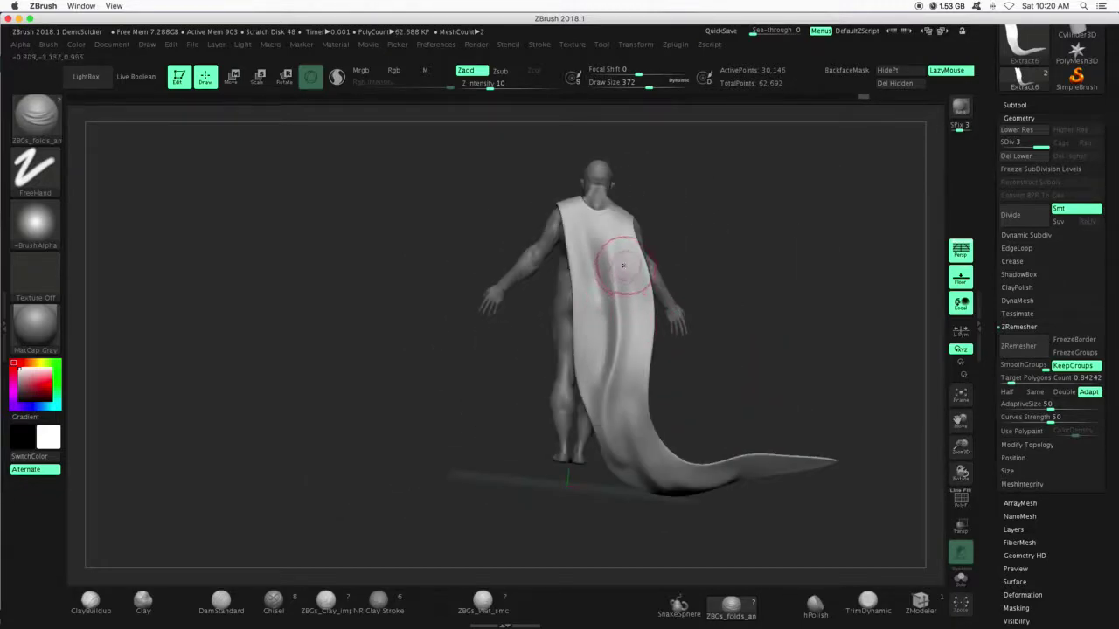
{"action": "left_click_drag", "start_coordinate": [618, 368], "coordinate": [635, 260]}
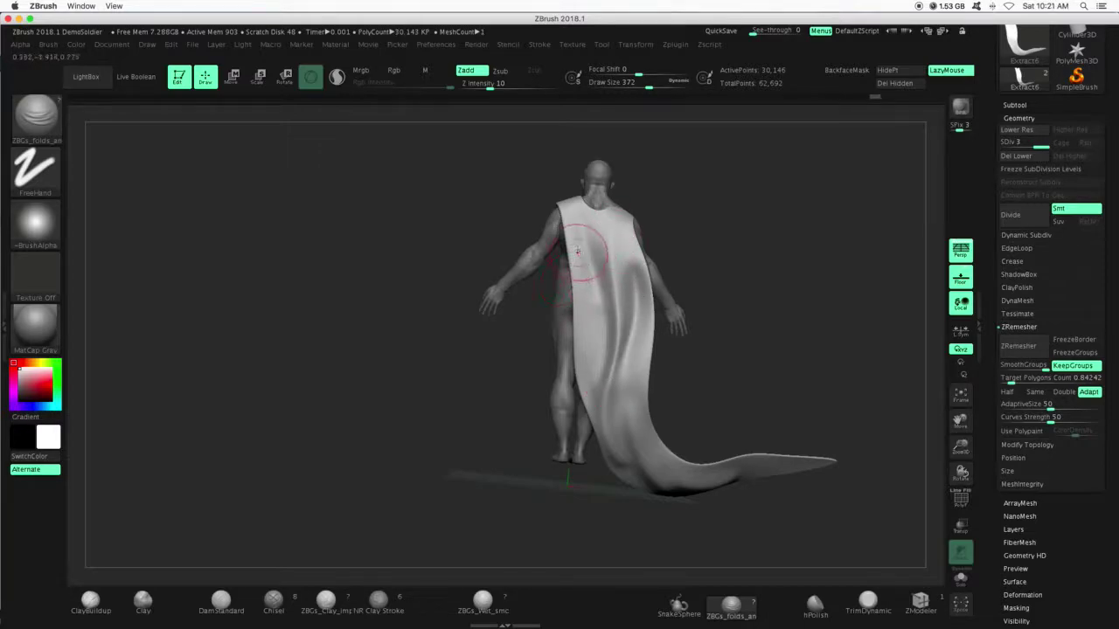
{"action": "mouse_move", "coordinate": [590, 352]}
{"action": "left_mouse_down"}
{"action": "mouse_move", "coordinate": [587, 262]}
{"action": "mouse_move", "coordinate": [619, 394]}
{"action": "left_mouse_up"}
- Reduce the draw size to 192, sculpt narrower folds along the cape's lower bend, and check them from front and back
{"action": "left_click", "coordinate": [633, 86]}
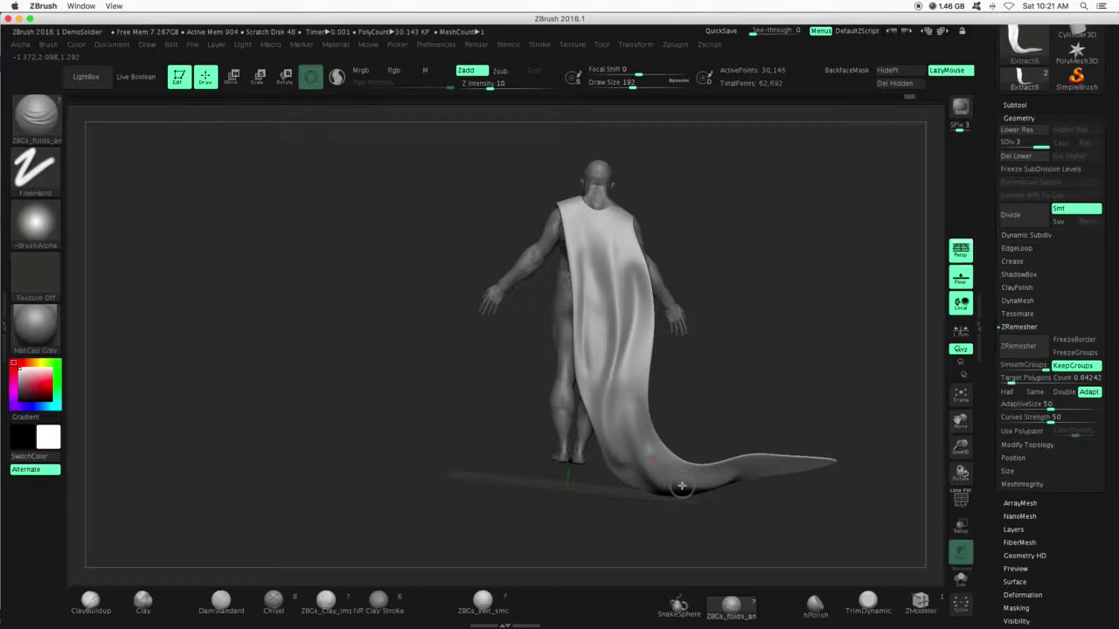
{"action": "mouse_move", "coordinate": [778, 412]}
{"action": "left_mouse_down"}
{"action": "mouse_move", "coordinate": [540, 472]}
{"action": "mouse_move", "coordinate": [537, 492]}
{"action": "left_mouse_up"}
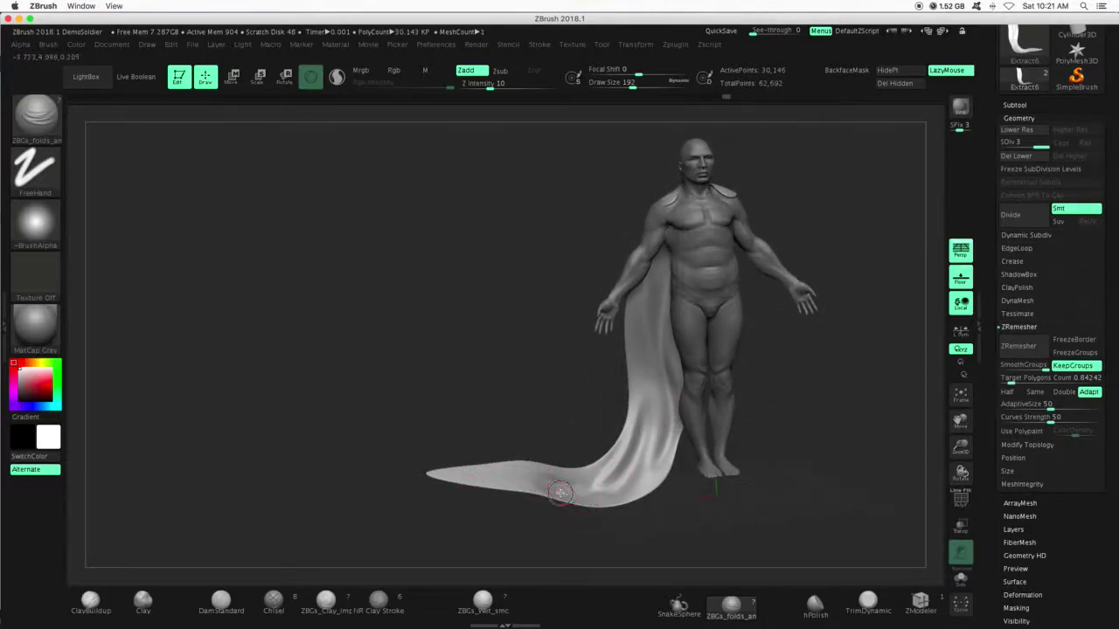
{"action": "left_click_drag", "start_coordinate": [557, 531], "coordinate": [689, 487]}
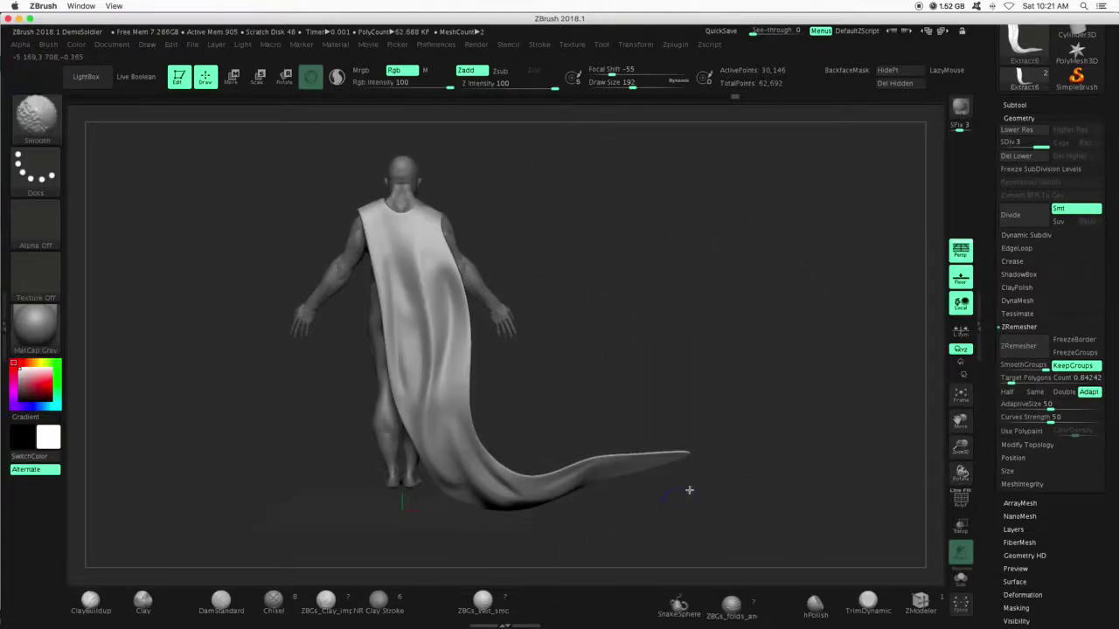
{"action": "left_click_drag", "start_coordinate": [964, 451], "coordinate": [968, 413]}
{"action": "left_click_drag", "start_coordinate": [713, 428], "coordinate": [849, 392]}
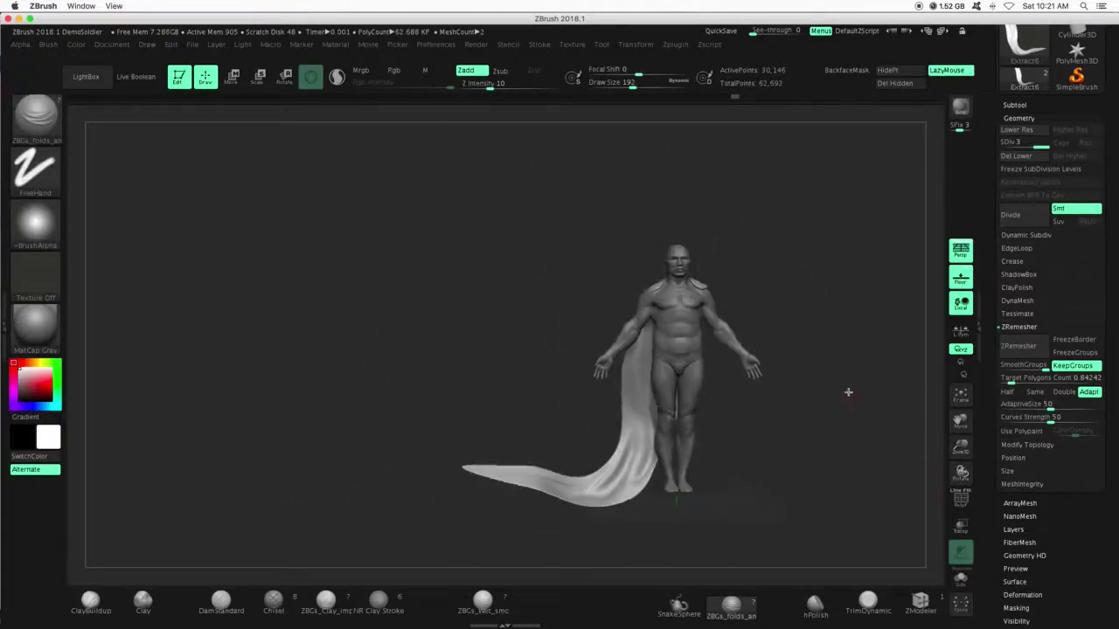